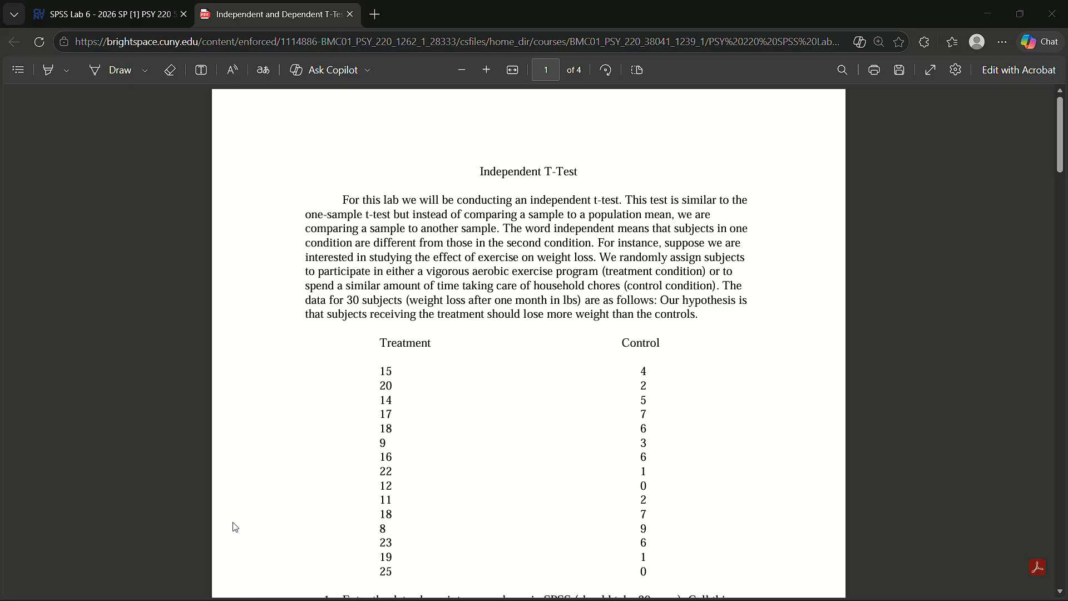
Read the independent t-test lab instructions and switch to the IBM SPSS Statistics window.
{"action": "scroll", "coordinate": [412, 416], "scroll_direction": "down", "scroll_amount": 1}
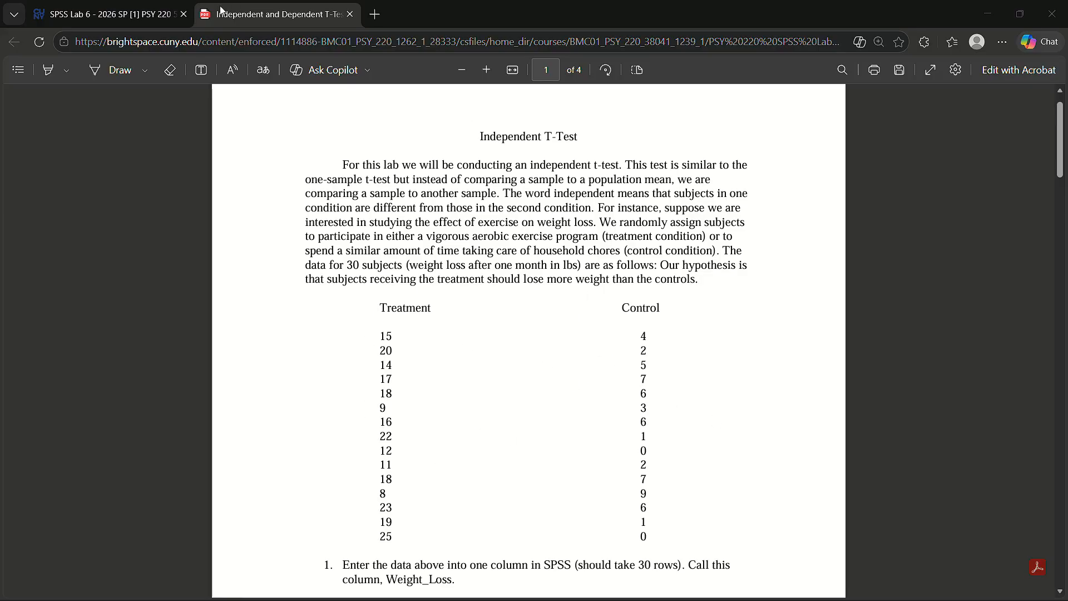
{"action": "left_click", "coordinate": [101, 27]}
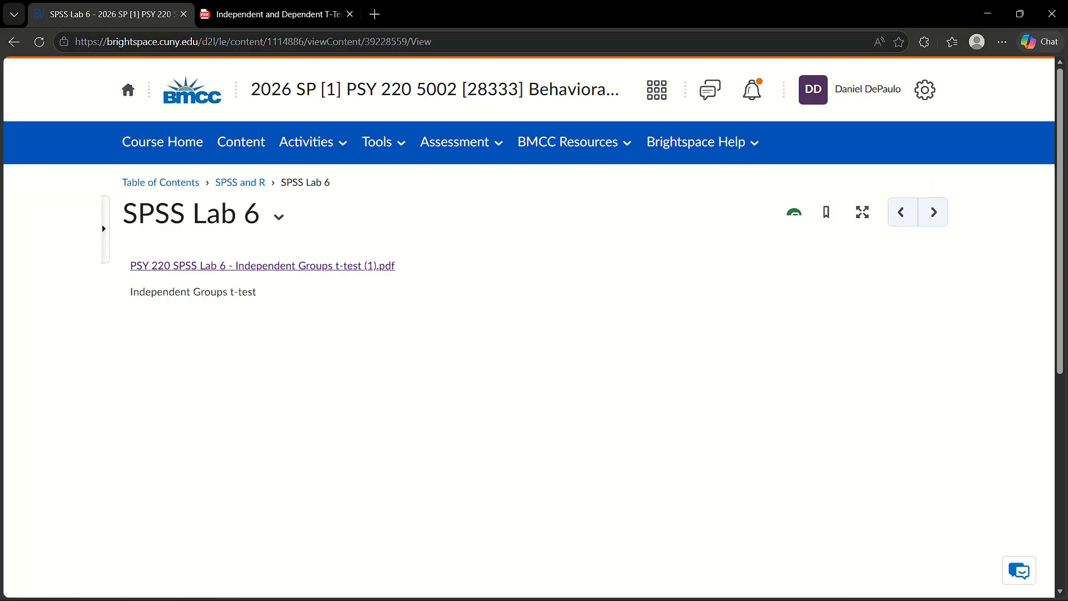
{"action": "key", "text": "alt+Tab"}
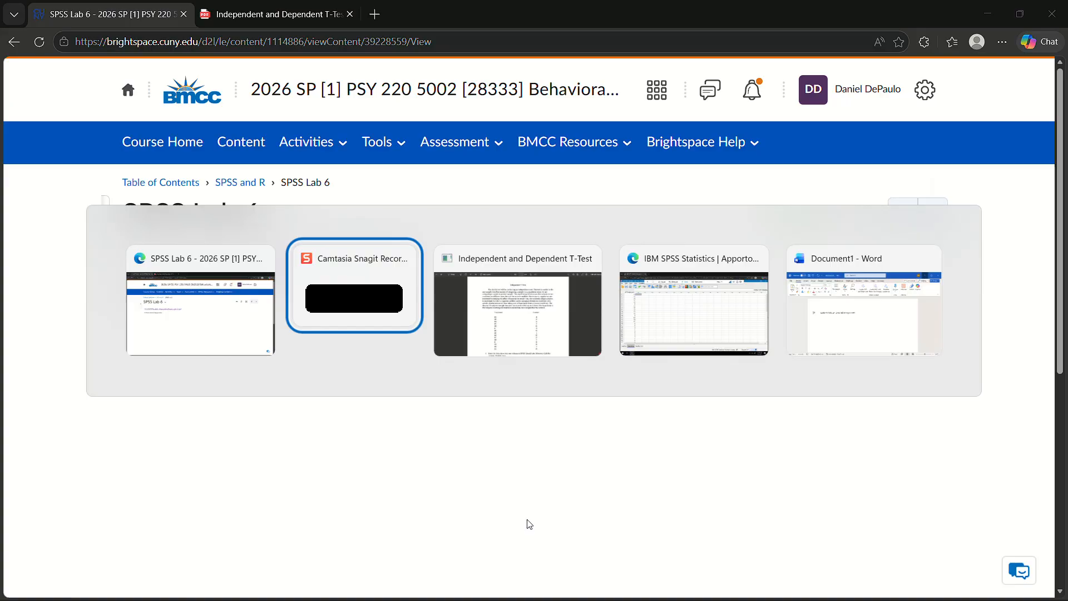
{"action": "key", "text": "alt+Tab"}
{"action": "key", "text": "alt+Tab"}
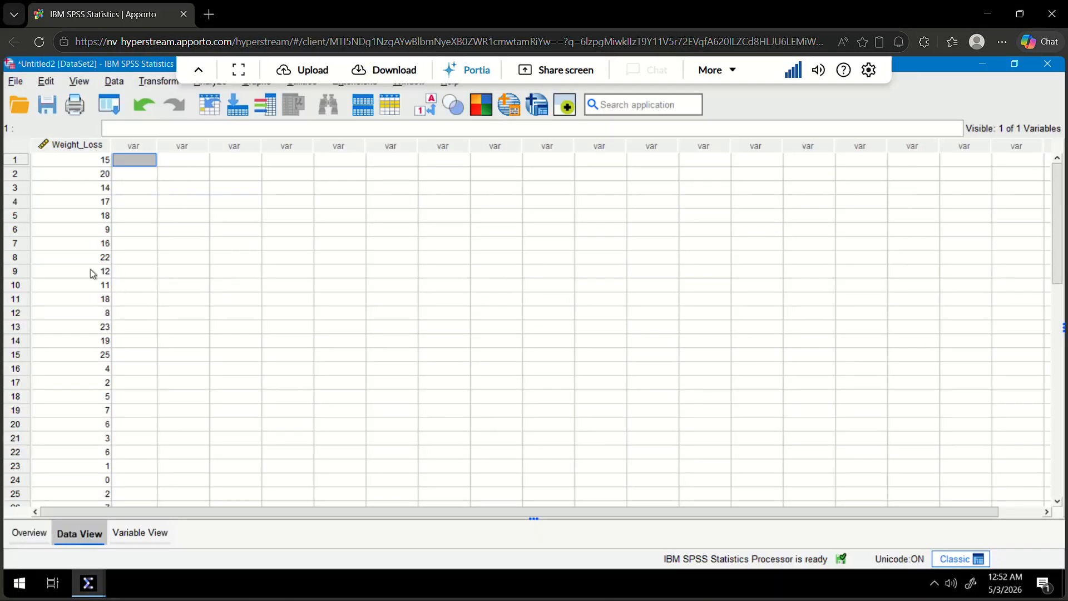
Review the Weight_Loss values across all 30 rows of the dataset.
{"action": "scroll", "coordinate": [92, 273], "scroll_direction": "down", "scroll_amount": 1}
{"action": "scroll", "coordinate": [92, 273], "scroll_direction": "up", "scroll_amount": 1}
{"action": "scroll", "coordinate": [99, 489], "scroll_direction": "down", "scroll_amount": 4}
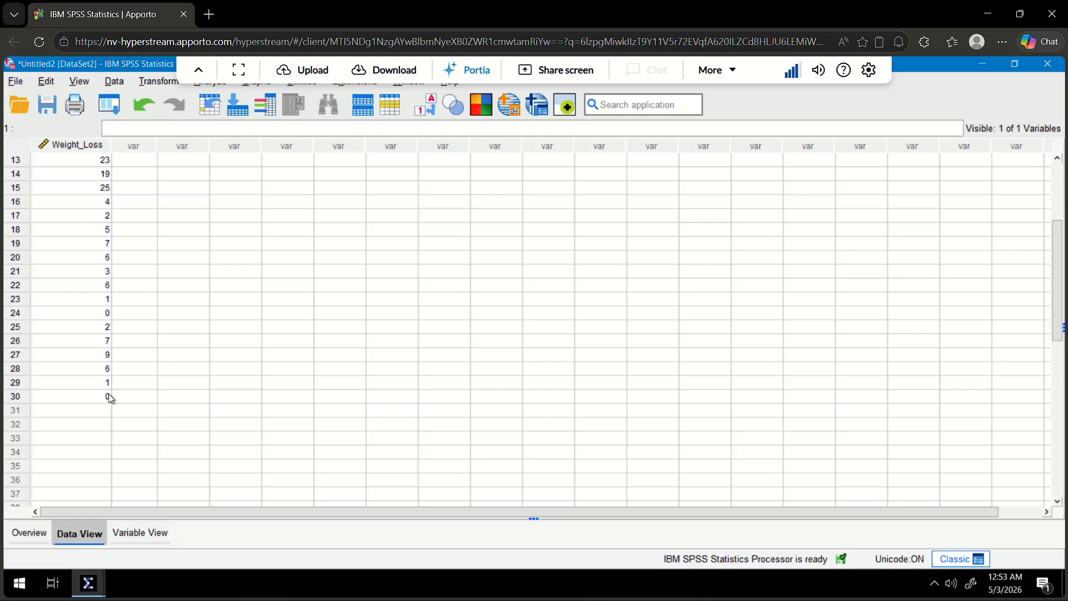
{"action": "scroll", "coordinate": [175, 380], "scroll_direction": "up", "scroll_amount": 4}
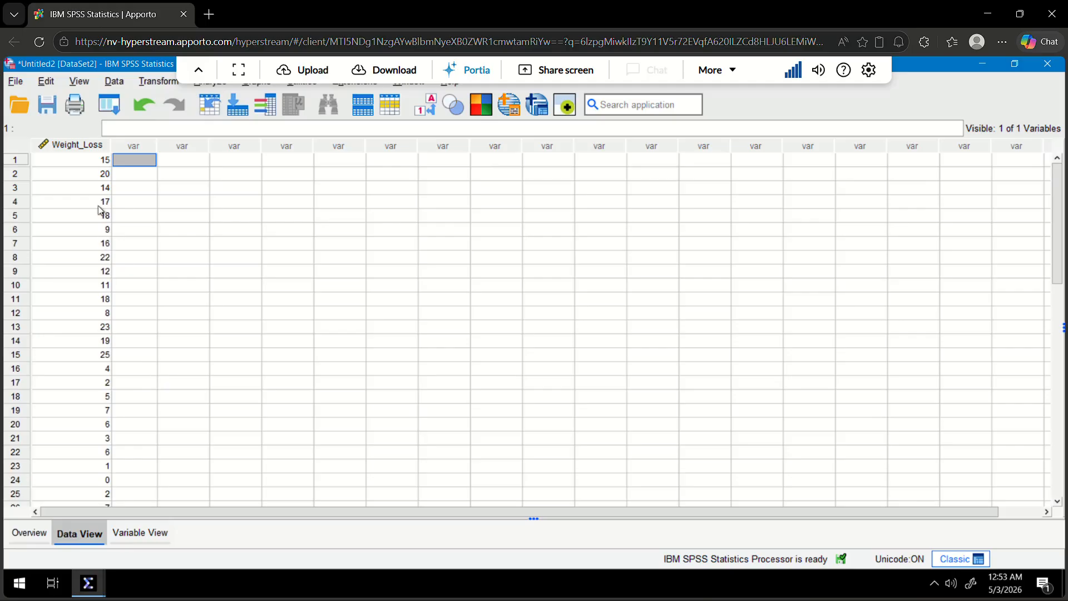
{"action": "scroll", "coordinate": [94, 334], "scroll_direction": "down", "scroll_amount": 3}
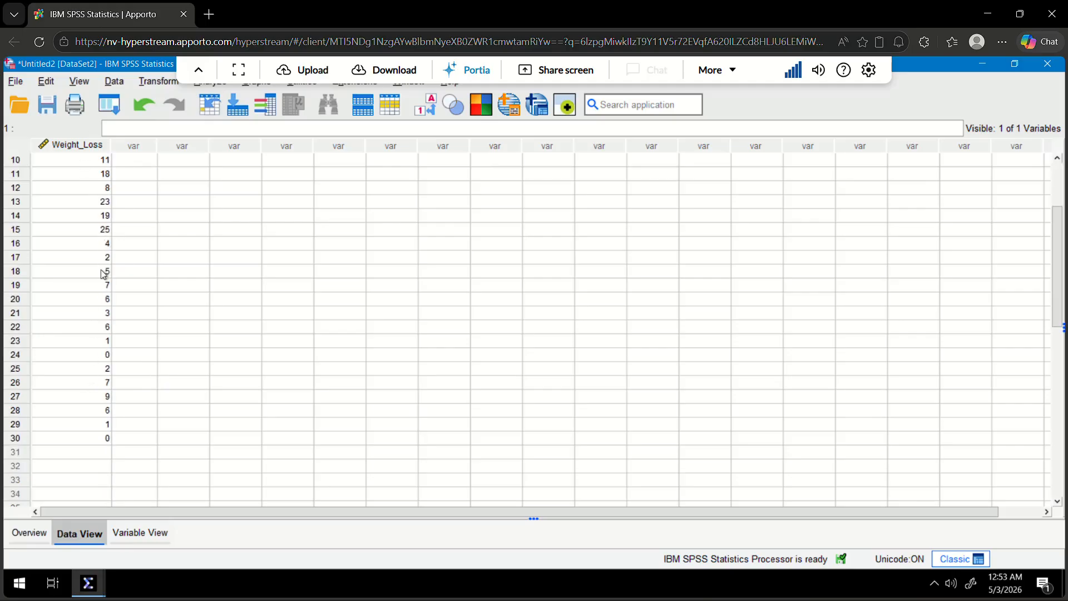
{"action": "scroll", "coordinate": [104, 261], "scroll_direction": "up", "scroll_amount": 3}
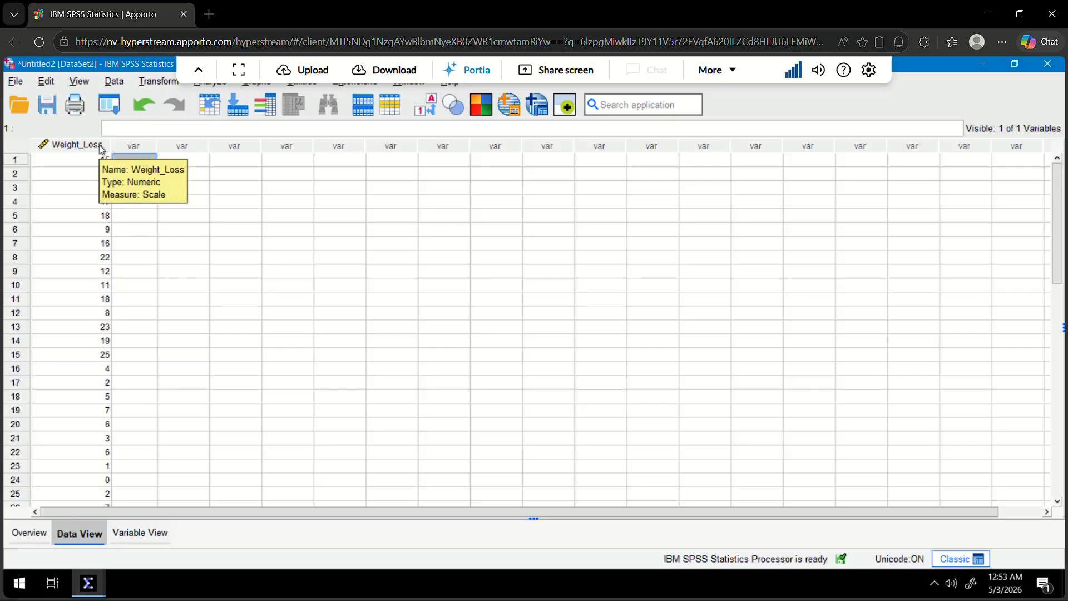
Define a second variable named Treatment and widen its data column so the name fits on one line.
{"action": "double_click", "coordinate": [138, 147]}
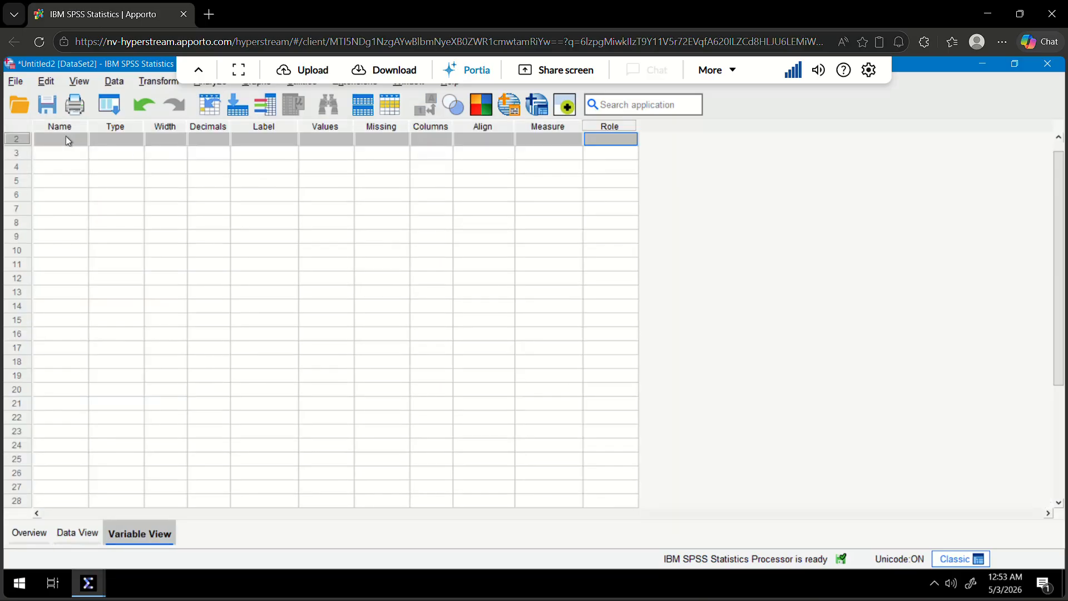
{"action": "type", "text": "Tre"}
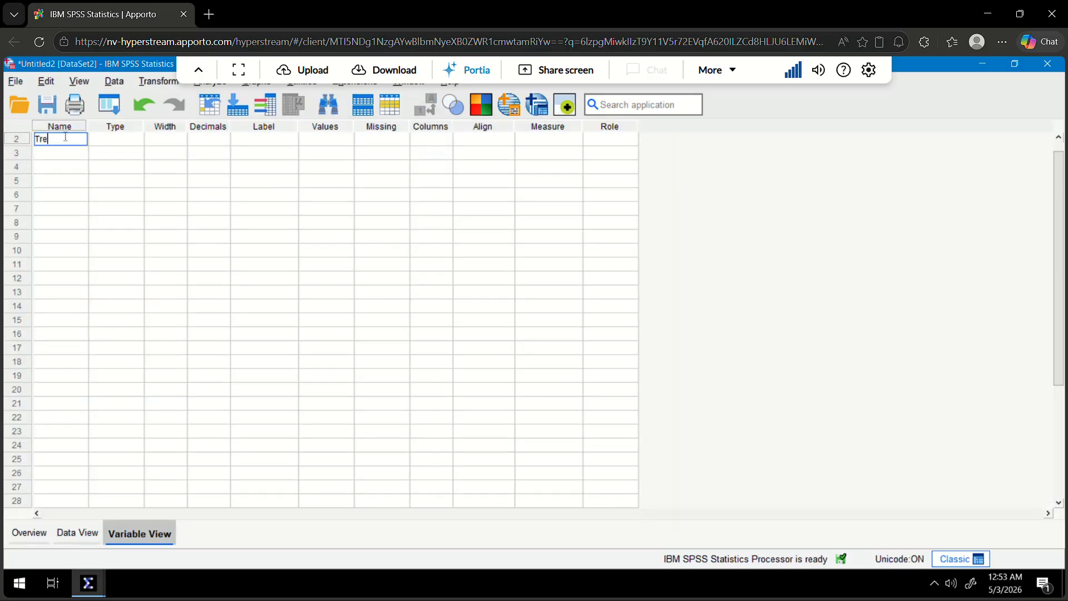
{"action": "type", "text": "atment"}
{"action": "left_click", "coordinate": [84, 532]}
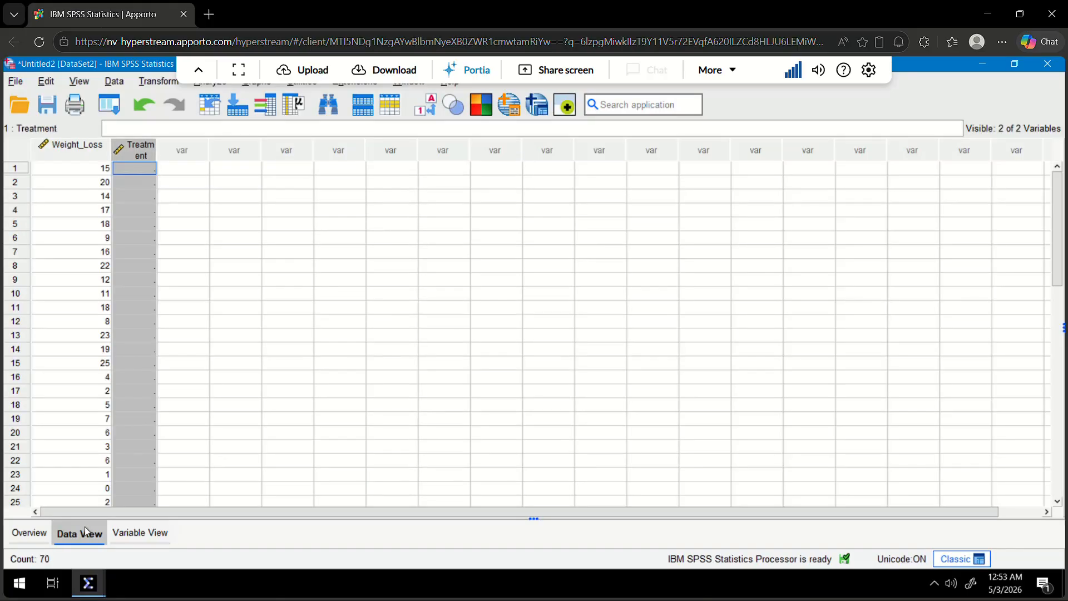
{"action": "double_click", "coordinate": [155, 149]}
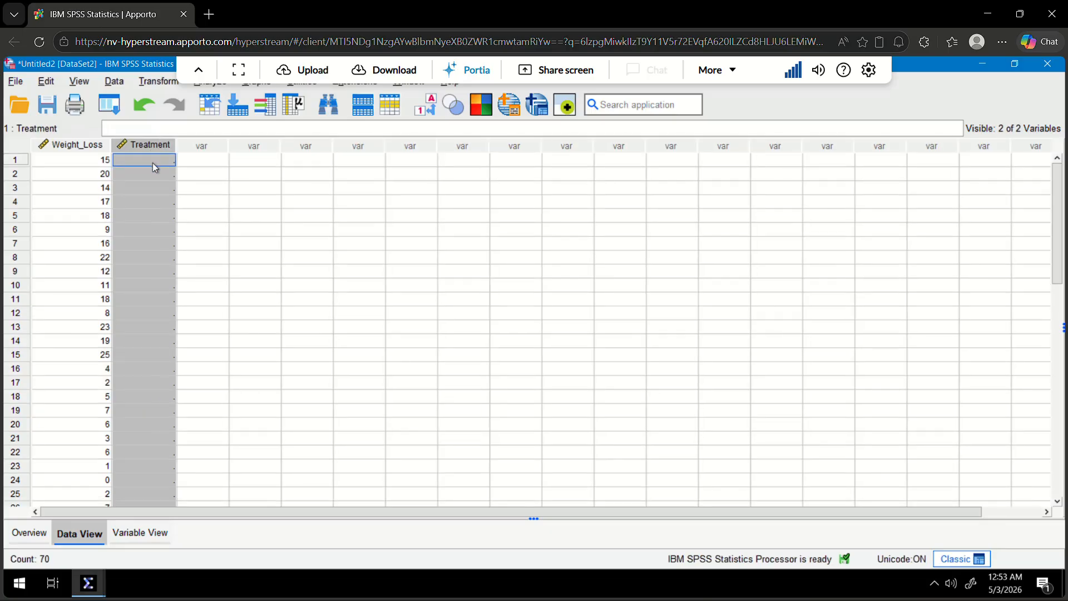
Enter the code 1 in the Treatment column for rows 1 through 15.
{"action": "left_click", "coordinate": [154, 162]}
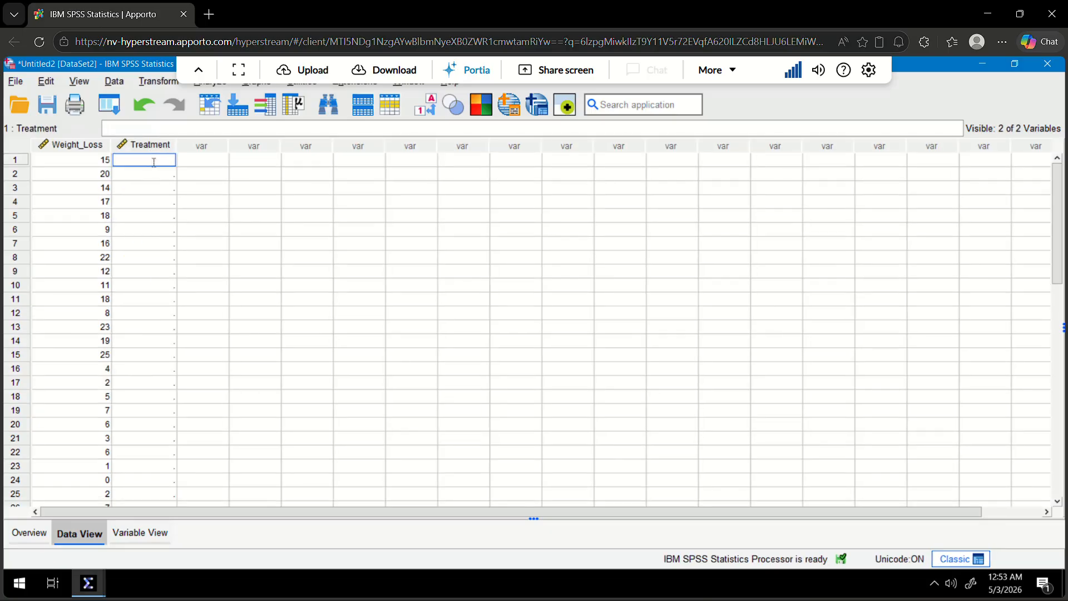
{"action": "type", "text": "1"}
{"action": "key", "text": "Return"}
{"action": "type", "text": "1"}
{"action": "key", "text": "Return"}
{"action": "type", "text": "1"}
{"action": "key", "text": "Return"}
{"action": "type", "text": "1"}
{"action": "key", "text": "Return"}
{"action": "type", "text": "1"}
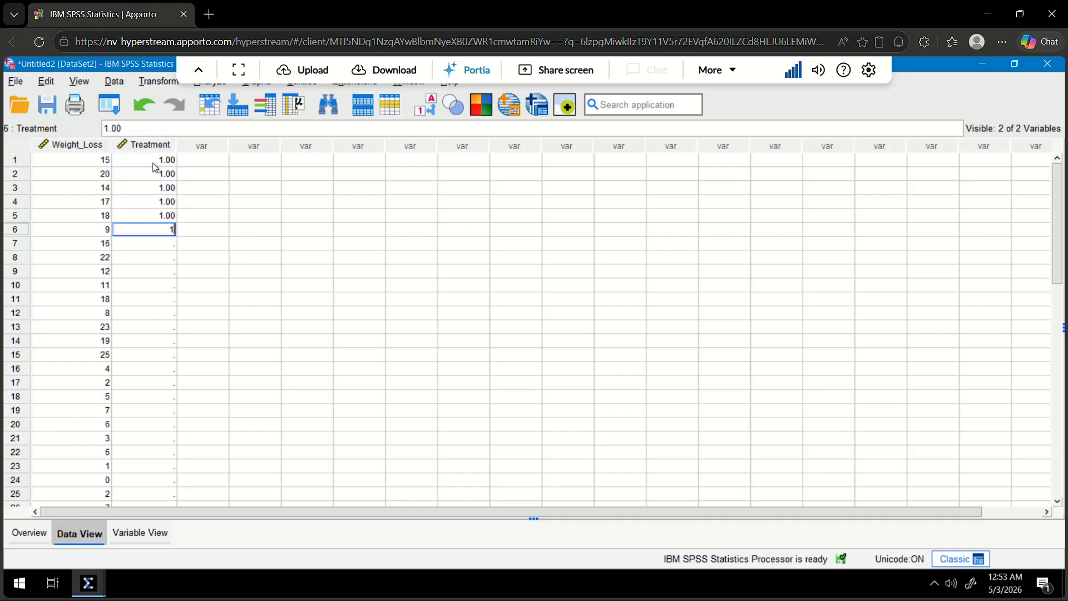
{"action": "type", "text": " 1 1 1 1"}
{"action": "key", "text": "Return"}
{"action": "type", "text": "1"}
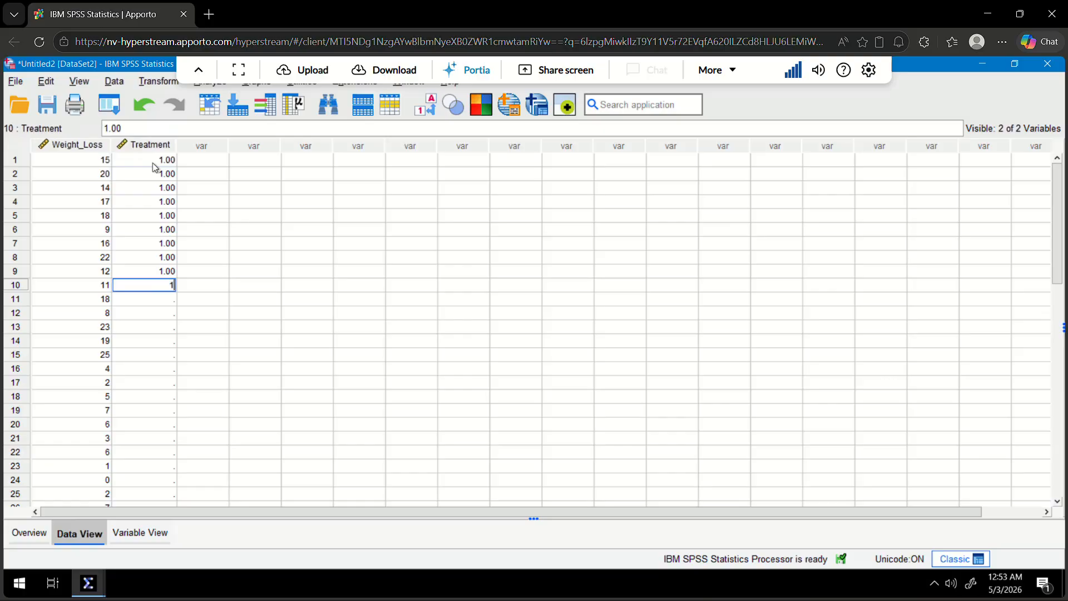
{"action": "type", "text": " 1 1 1 1 1"}
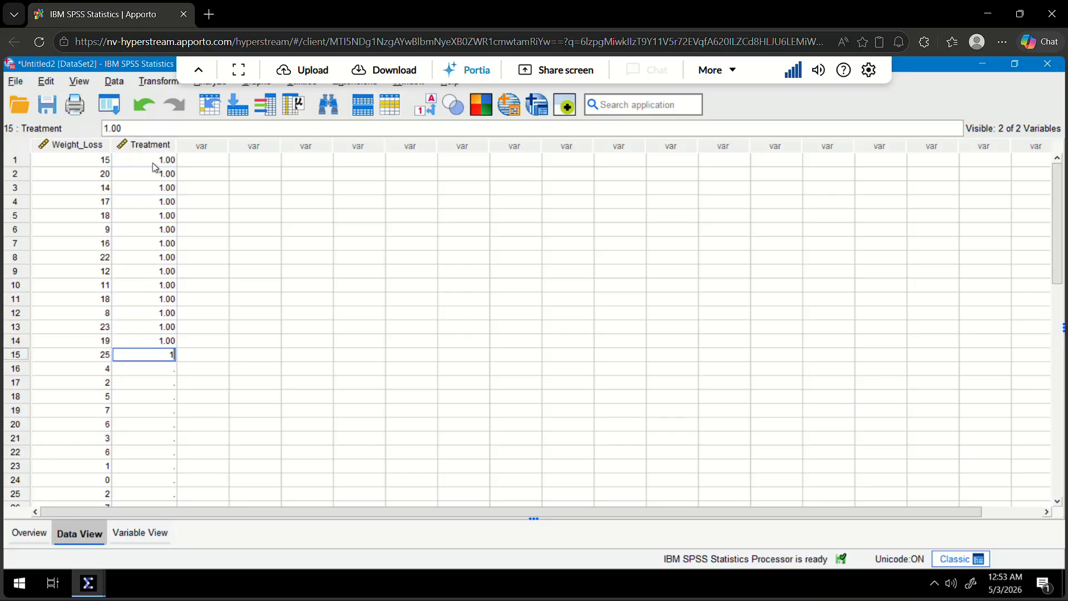
{"action": "key", "text": "Return"}
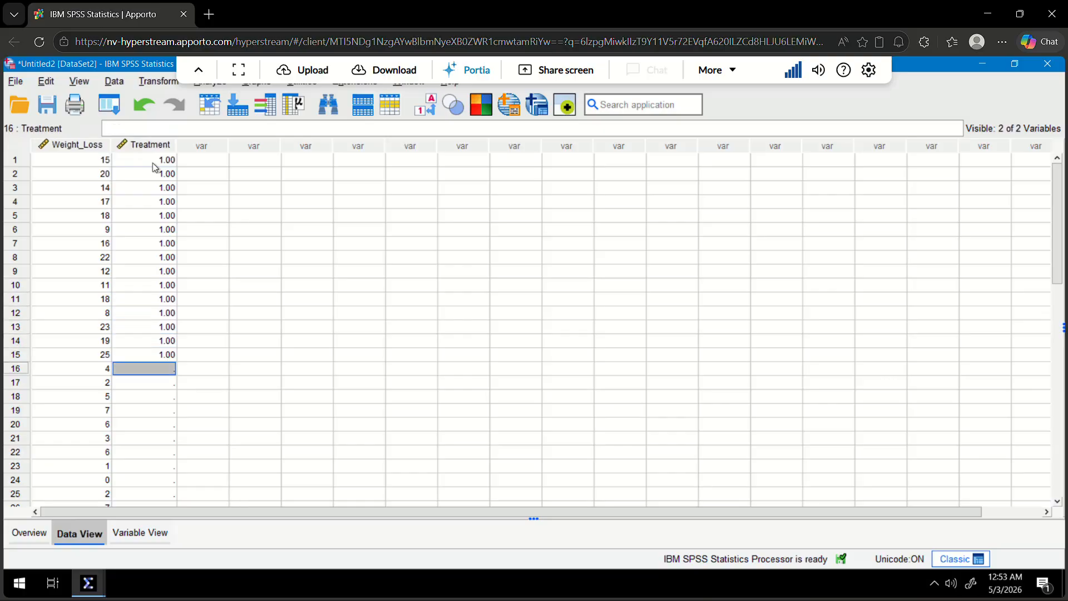
Enter the code 0 in the Treatment column for rows 16 through 30.
{"action": "type", "text": "0"}
{"action": "key", "text": "Return"}
{"action": "type", "text": "0"}
{"action": "key", "text": "Return"}
{"action": "type", "text": "0"}
{"action": "key", "text": "Return"}
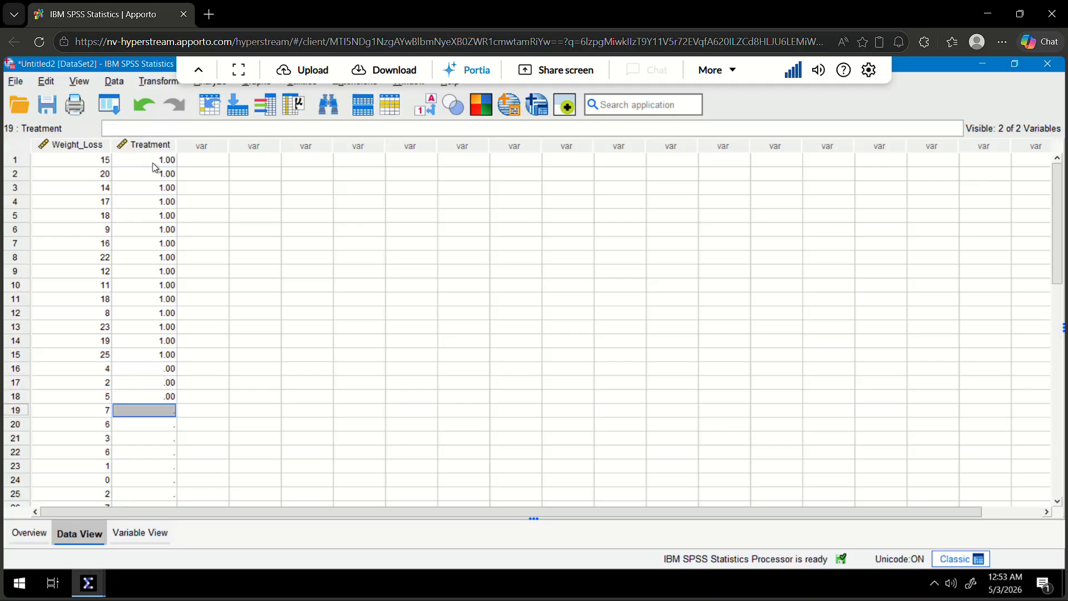
{"action": "type", "text": "0 0 0 0 0"}
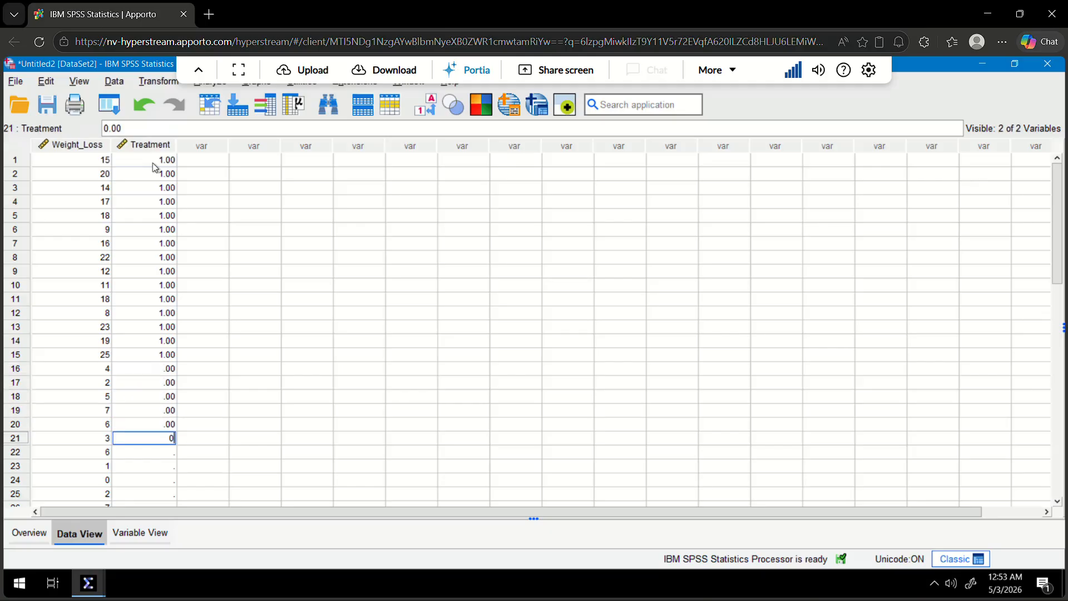
{"action": "key", "text": "Return"}
{"action": "type", "text": "0"}
{"action": "key", "text": "Return"}
{"action": "type", "text": "0"}
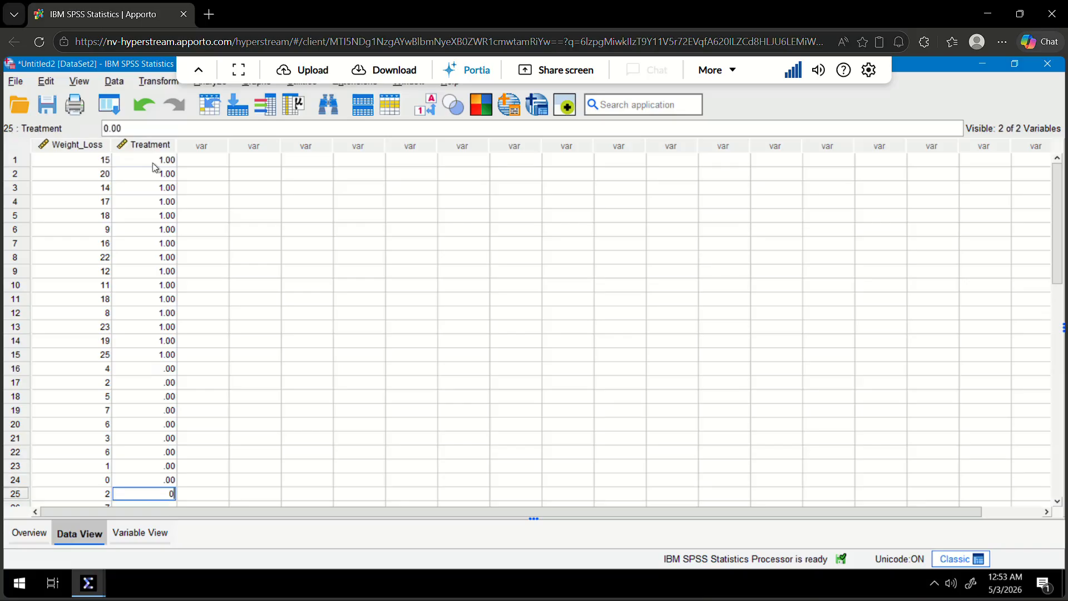
{"action": "key", "text": "Return"}
{"action": "type", "text": "0"}
{"action": "key", "text": "Return"}
{"action": "type", "text": "0"}
{"action": "key", "text": "Return"}
{"action": "type", "text": "0"}
{"action": "key", "text": "Return"}
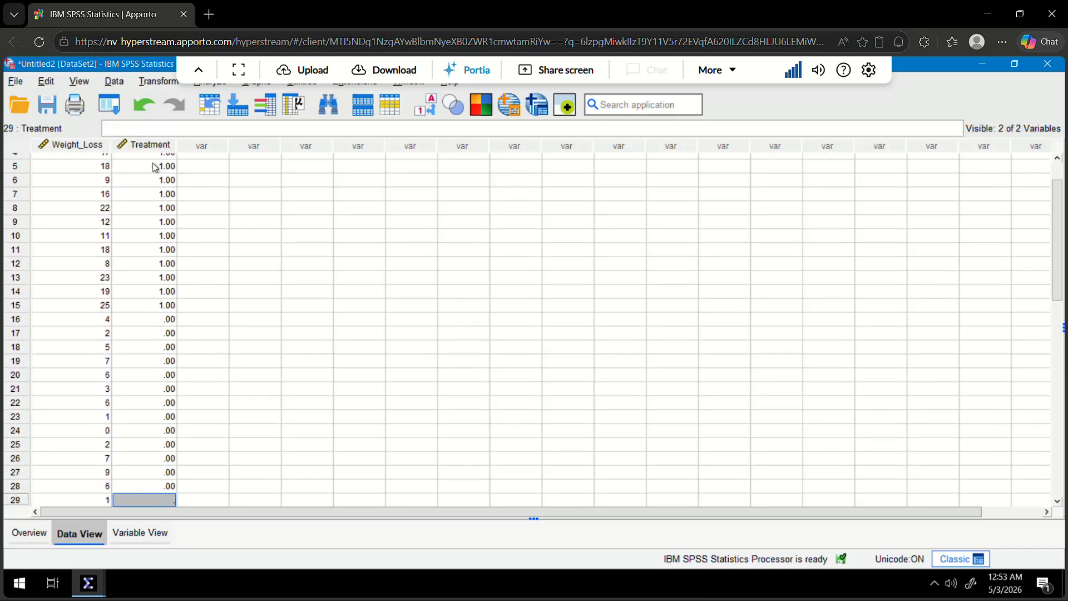
{"action": "type", "text": "0"}
{"action": "key", "text": "Return"}
{"action": "type", "text": "0"}
{"action": "key", "text": "Return"}
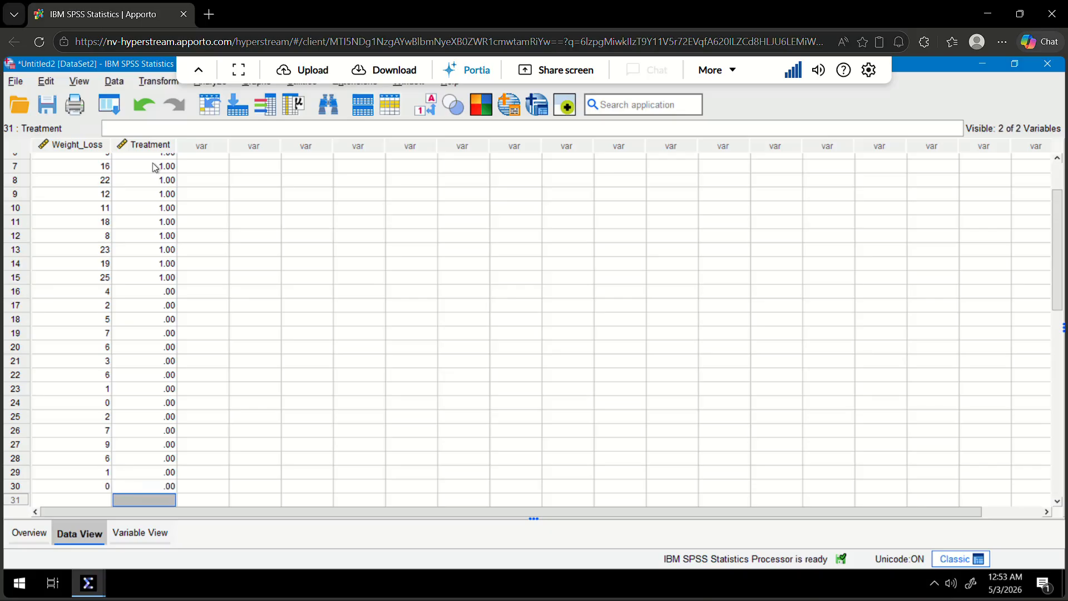
Check the codes entered in the Treatment column against the Weight_Loss rows.
{"action": "key", "text": "Up"}
{"action": "key", "text": "Up"}
{"action": "key", "text": "Up"}
{"action": "key", "text": "Up"}
{"action": "key", "text": "Up"}
{"action": "key", "text": "Up"}
{"action": "key", "text": "Up"}
{"action": "key", "text": "Up"}
{"action": "key", "text": "Up"}
{"action": "key", "text": "Up"}
{"action": "key", "text": "Up"}
{"action": "key", "text": "Up"}
{"action": "key", "text": "Up"}
{"action": "key", "text": "Up"}
{"action": "key", "text": "Up"}
{"action": "key", "text": "Up"}
{"action": "key", "text": "Up"}
{"action": "key", "text": "Up"}
{"action": "key", "text": "Up"}
{"action": "key", "text": "Up"}
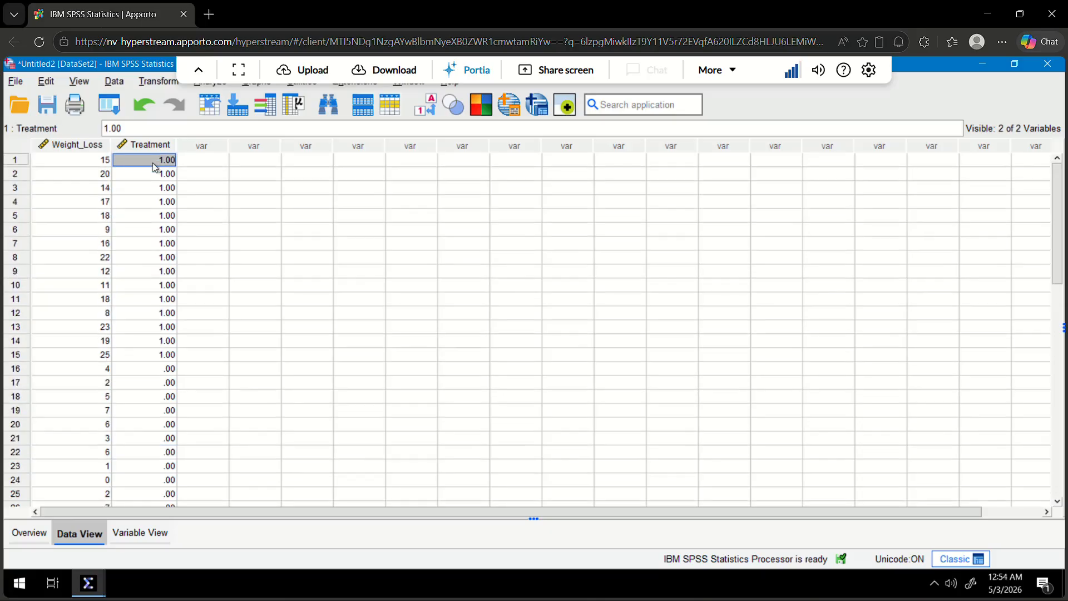
{"action": "key", "text": "Down"}
{"action": "key", "text": "Down"}
{"action": "key", "text": "Down"}
{"action": "key", "text": "Down"}
{"action": "key", "text": "Down"}
{"action": "key", "text": "Down"}
{"action": "key", "text": "Down"}
{"action": "key", "text": "Down"}
{"action": "key", "text": "Down"}
{"action": "key", "text": "Down"}
{"action": "key", "text": "Down"}
{"action": "key", "text": "Down"}
{"action": "key", "text": "Down"}
{"action": "key", "text": "Down"}
{"action": "key", "text": "Down"}
{"action": "key", "text": "Down"}
{"action": "key", "text": "Down"}
{"action": "key", "text": "Down"}
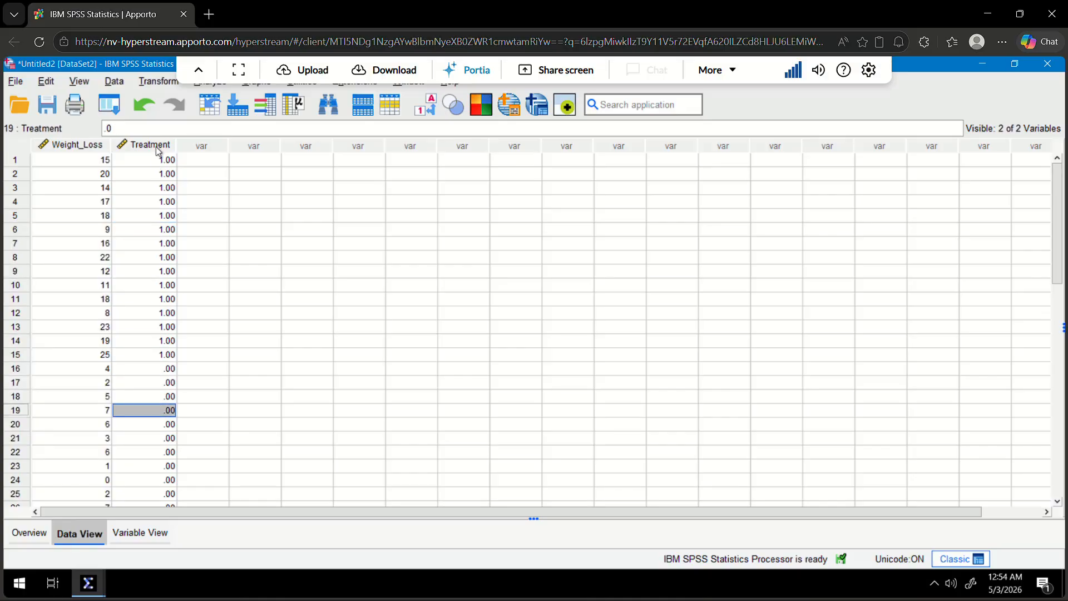
Set the Treatment variable's decimals to 0 and return to the data.
{"action": "double_click", "coordinate": [158, 145]}
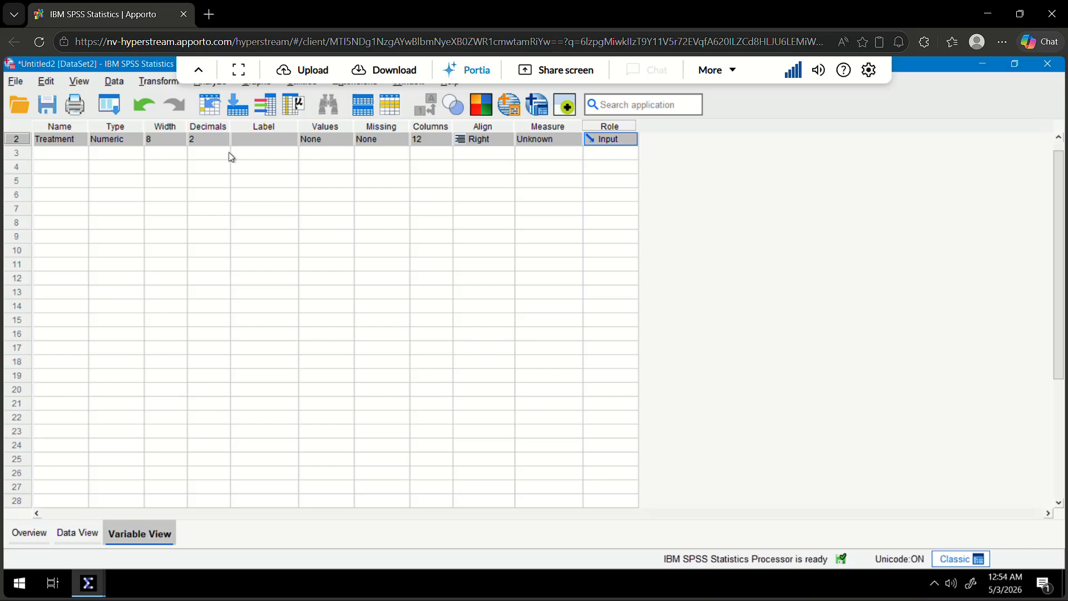
{"action": "left_click", "coordinate": [209, 139]}
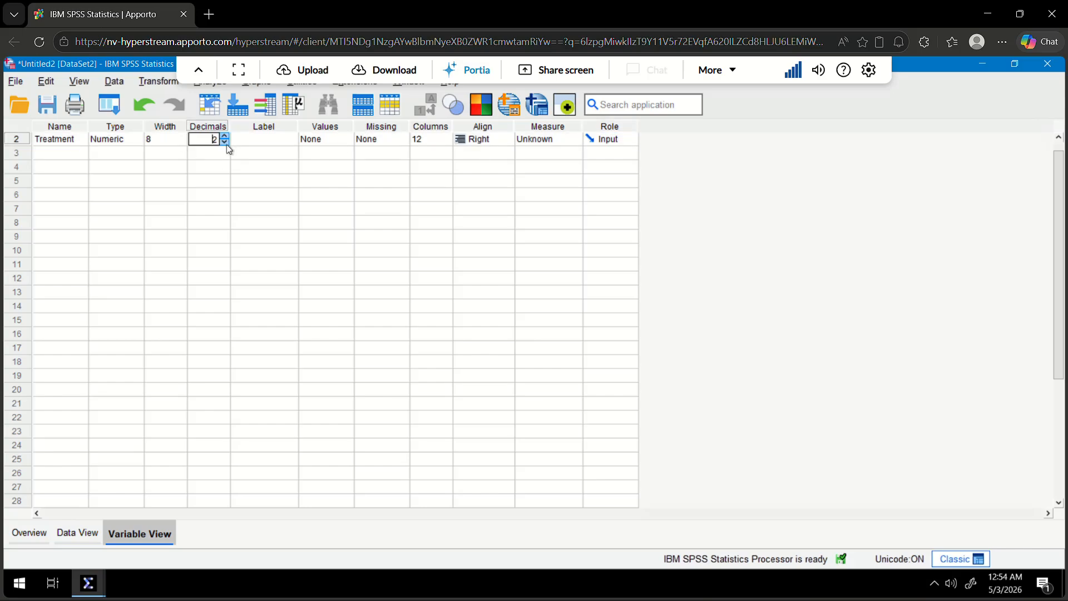
{"action": "left_click", "coordinate": [76, 534]}
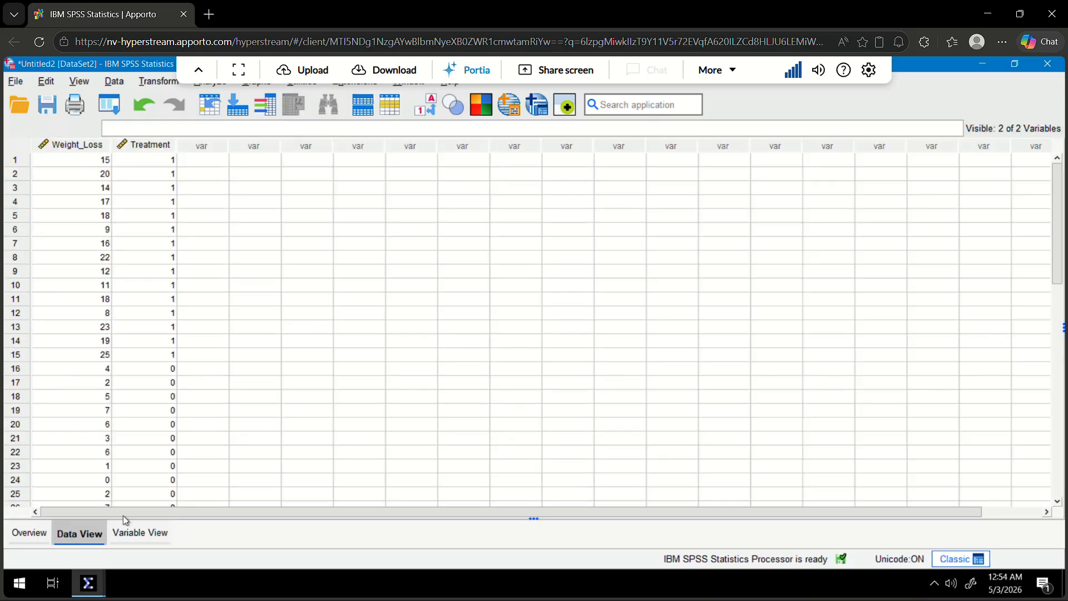
Set the Treatment variable's measurement level to Nominal and return to its first data value.
{"action": "double_click", "coordinate": [143, 145]}
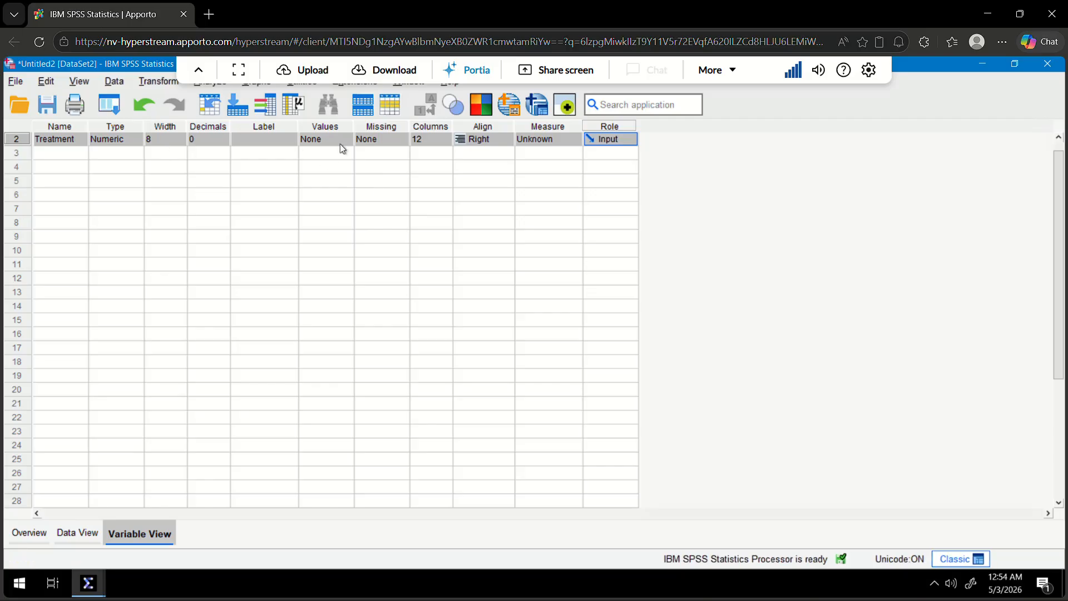
{"action": "left_click", "coordinate": [568, 139]}
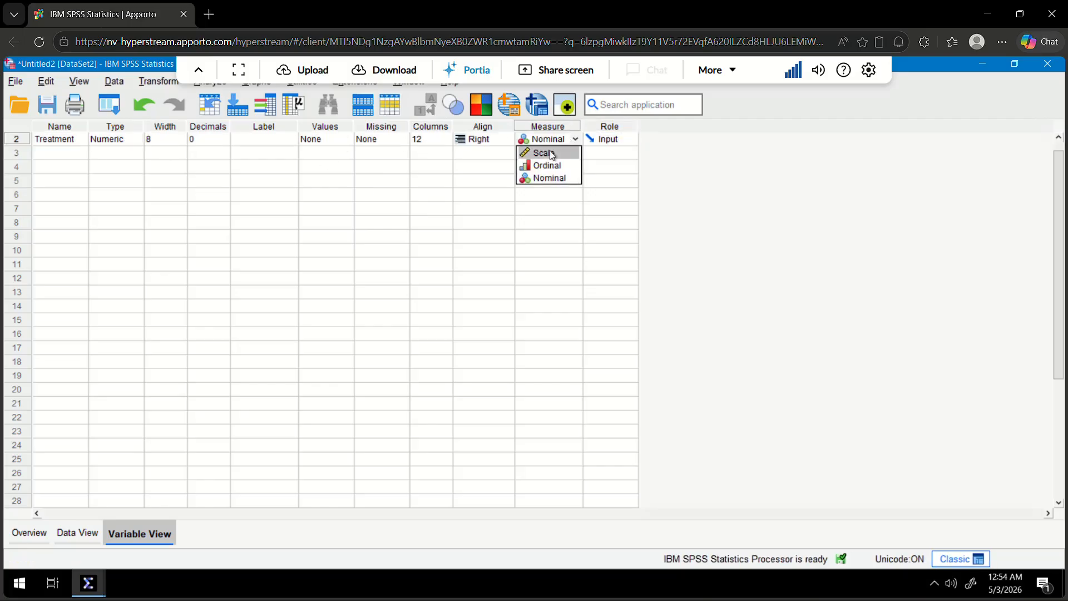
{"action": "left_click", "coordinate": [557, 178]}
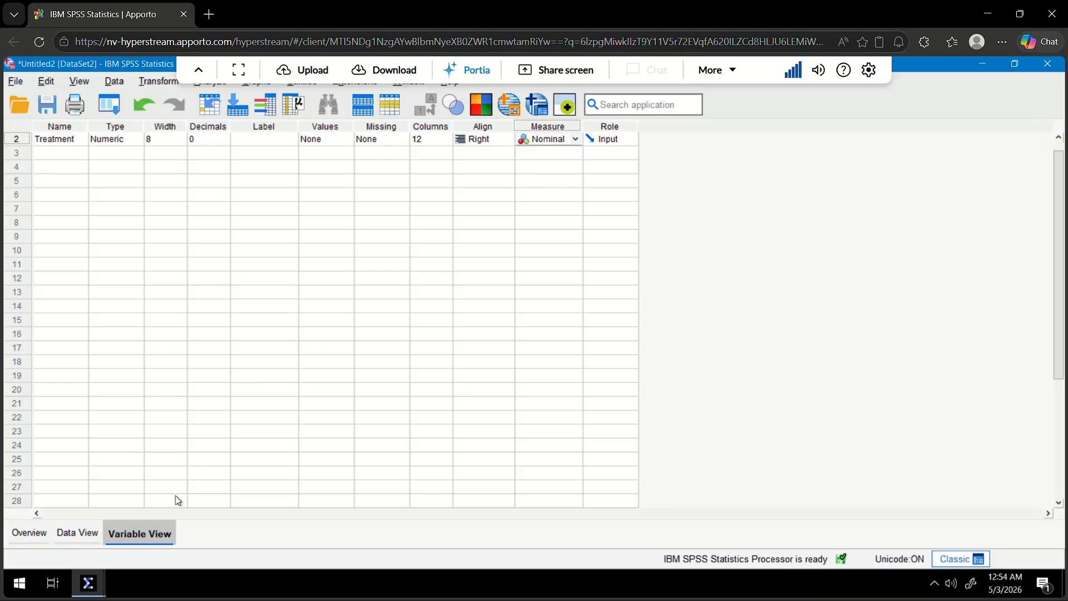
{"action": "left_click", "coordinate": [72, 532]}
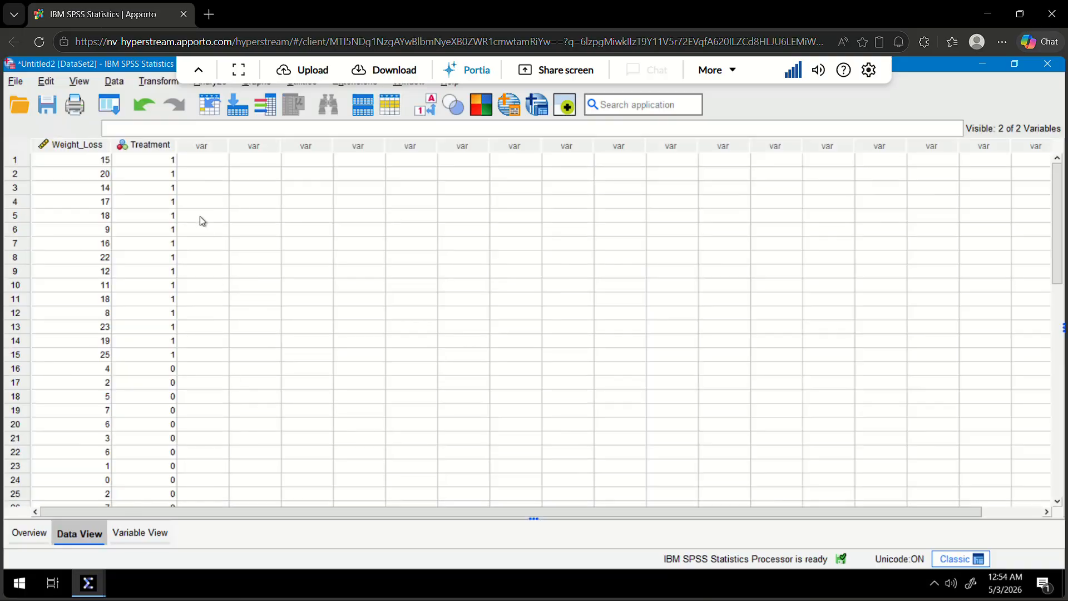
{"action": "left_click", "coordinate": [174, 166]}
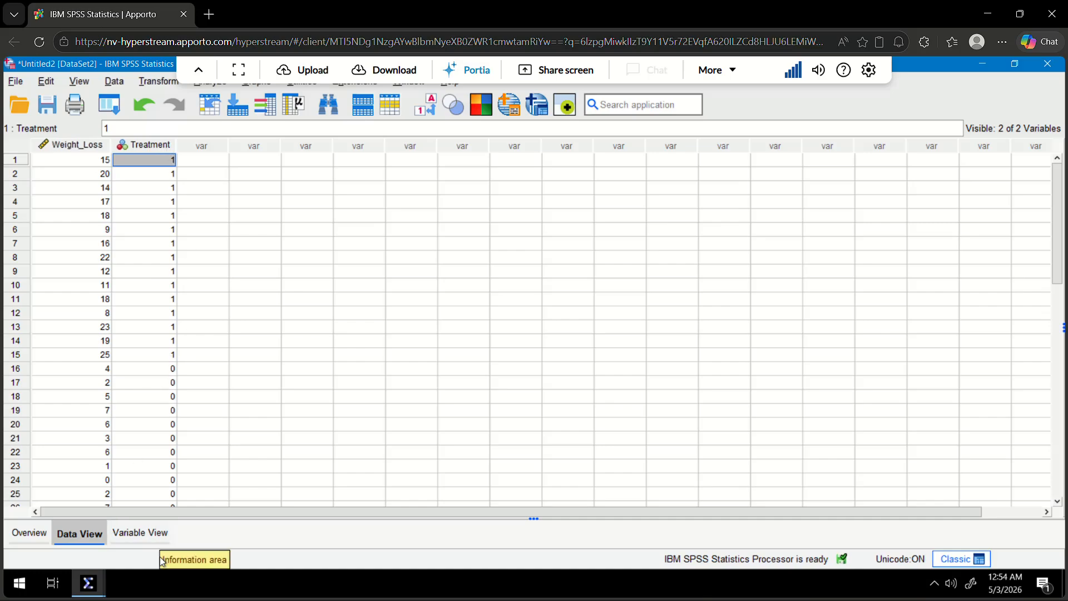
Open the value labels of the Treatment variable and label the value 1 as Exercise.
{"action": "left_click", "coordinate": [149, 538]}
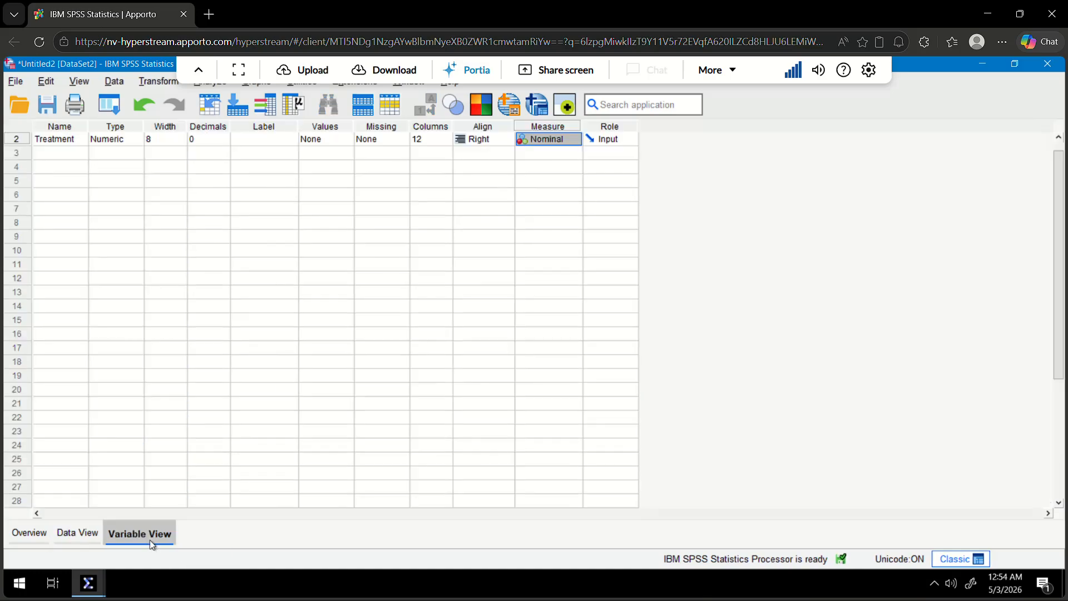
{"action": "double_click", "coordinate": [344, 138]}
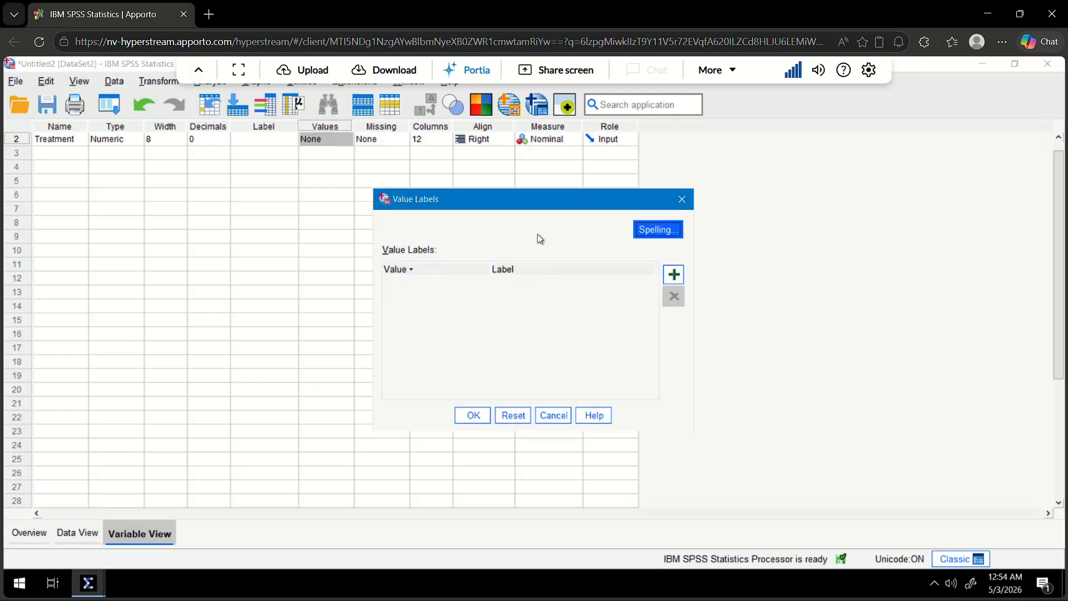
{"action": "left_click", "coordinate": [674, 274]}
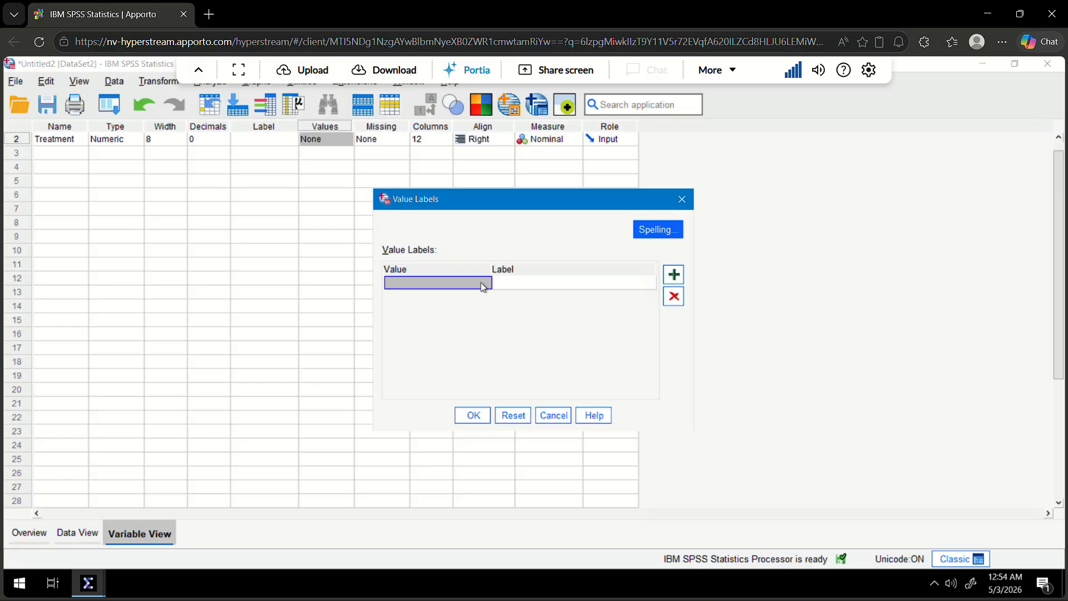
{"action": "type", "text": "1"}
{"action": "left_click", "coordinate": [504, 286]}
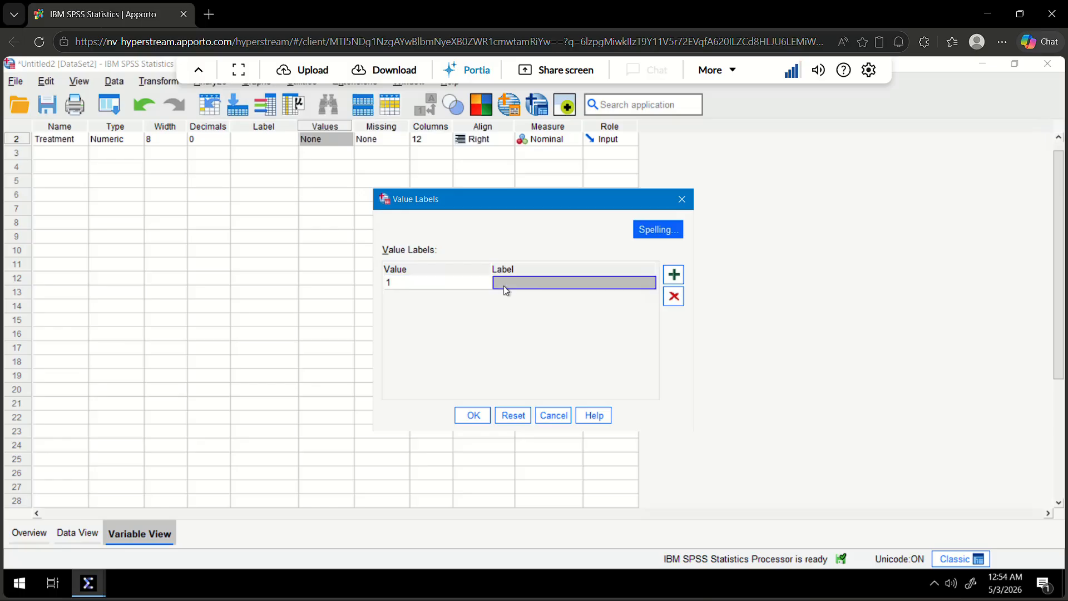
{"action": "type", "text": "Exerc"}
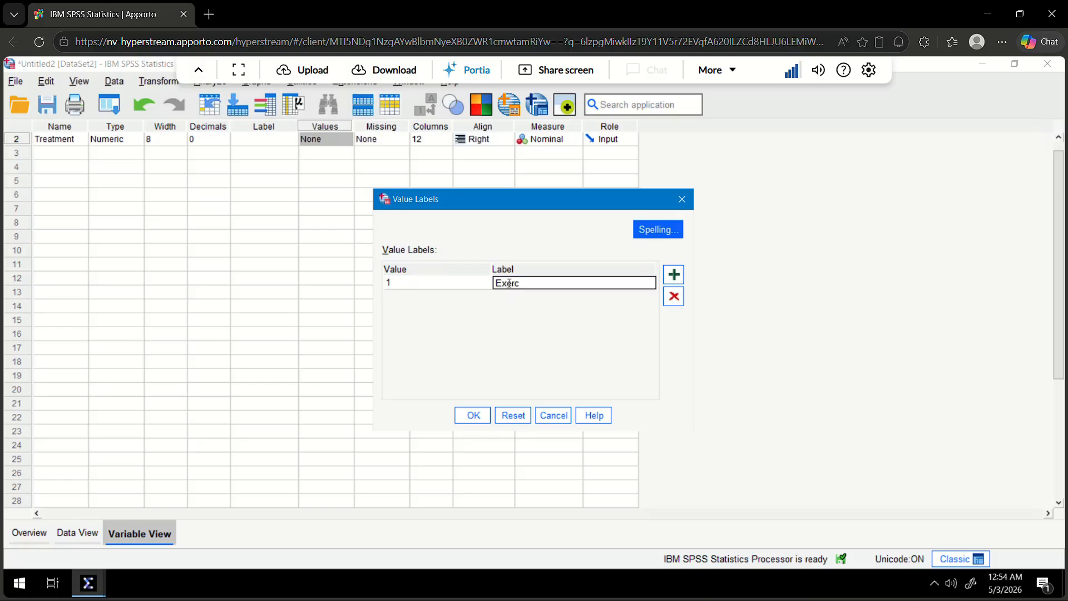
{"action": "type", "text": "ise"}
Label the Treatment value 0 as Chores, and return to the data with the remote-session toolbar collapsed.
{"action": "left_click", "coordinate": [680, 281]}
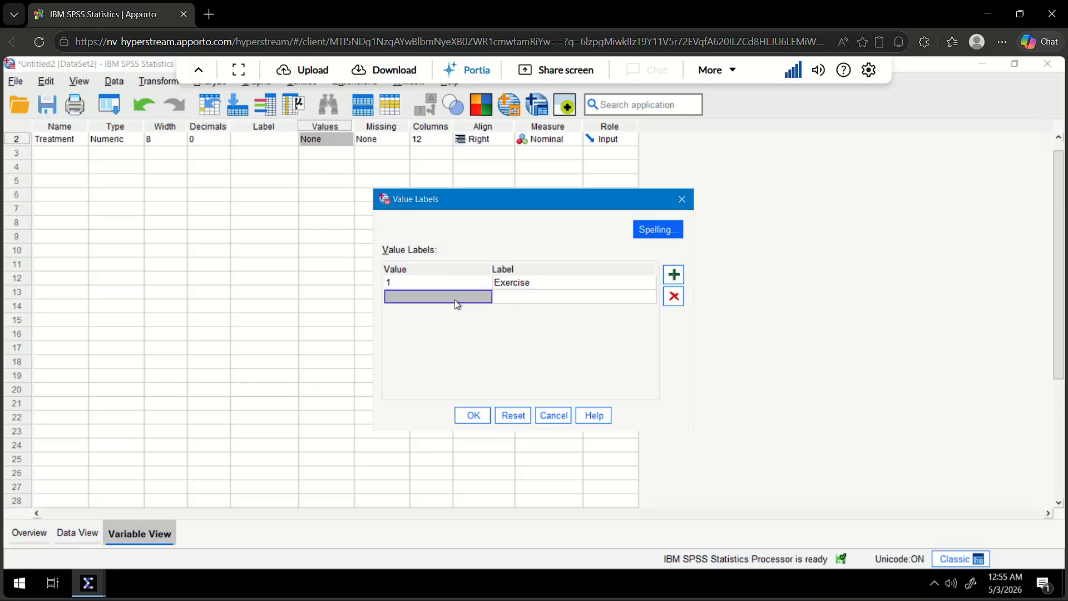
{"action": "type", "text": "0"}
{"action": "left_click", "coordinate": [509, 299]}
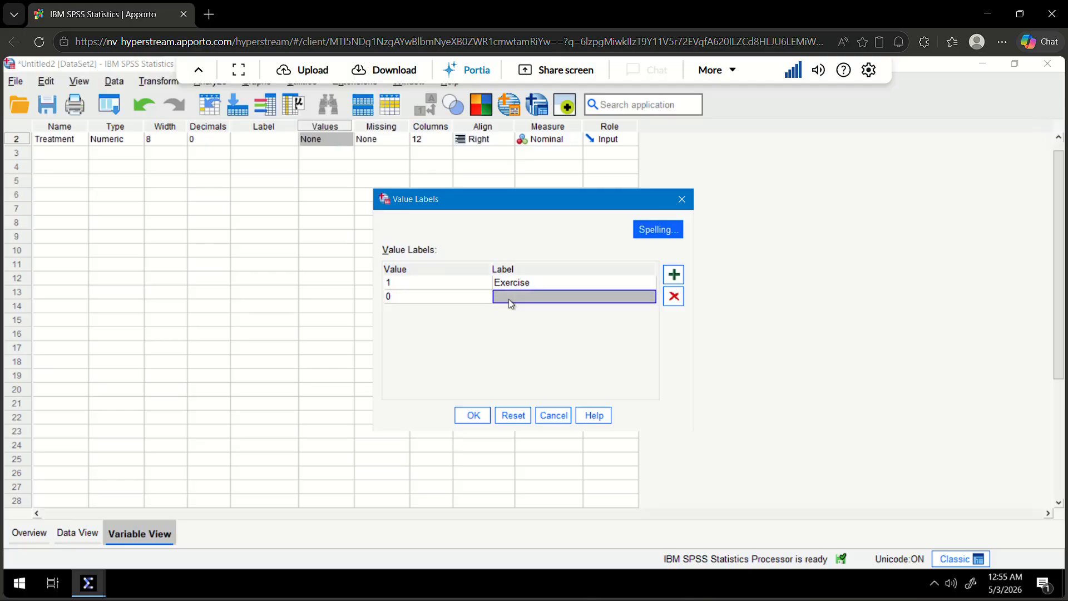
{"action": "type", "text": "Chores"}
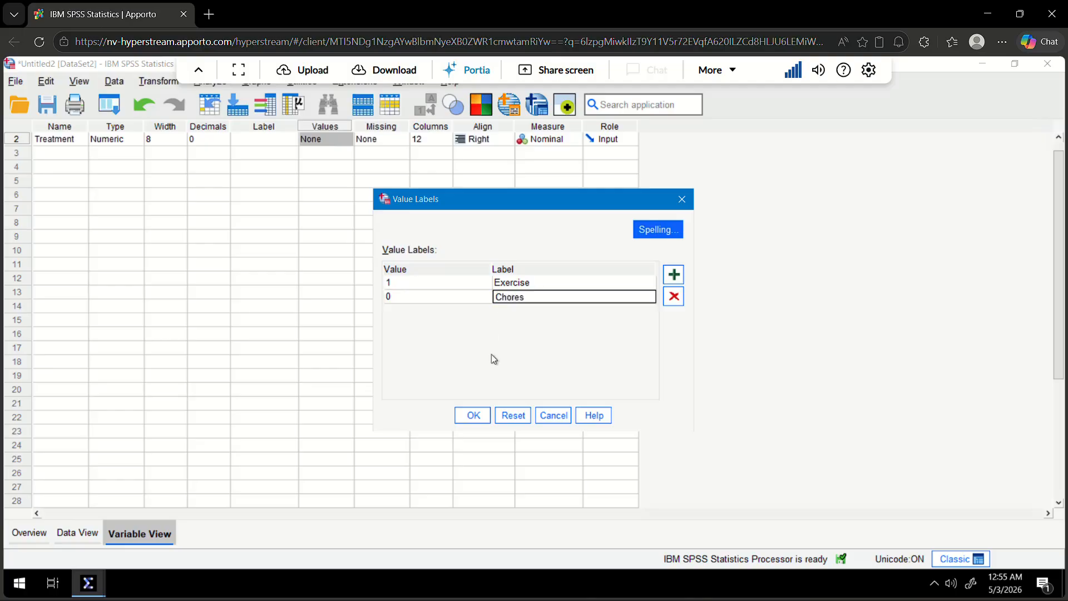
{"action": "left_click", "coordinate": [475, 415]}
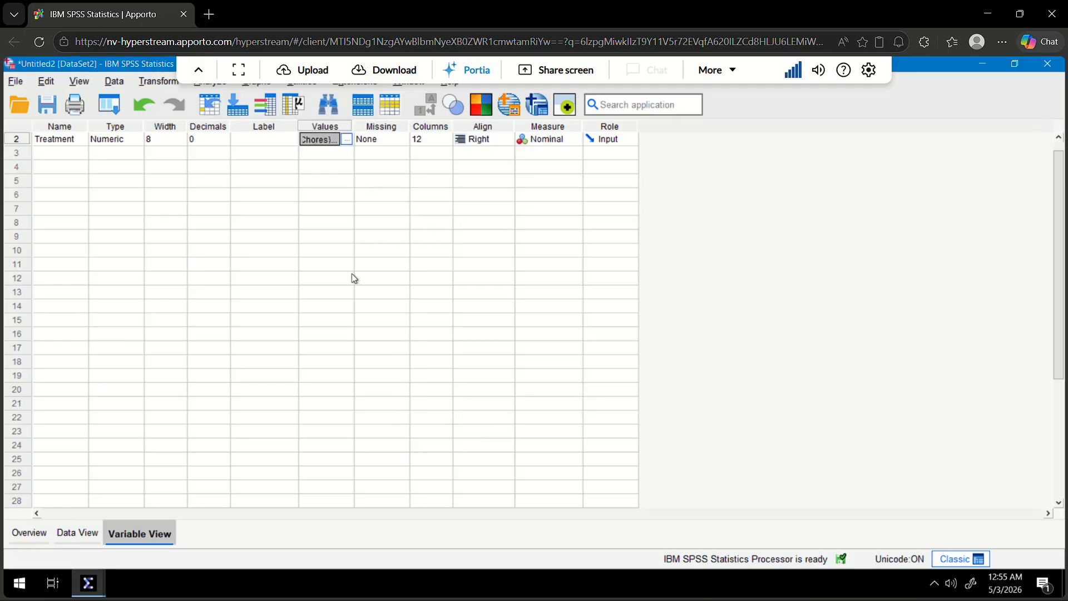
{"action": "left_click", "coordinate": [77, 532]}
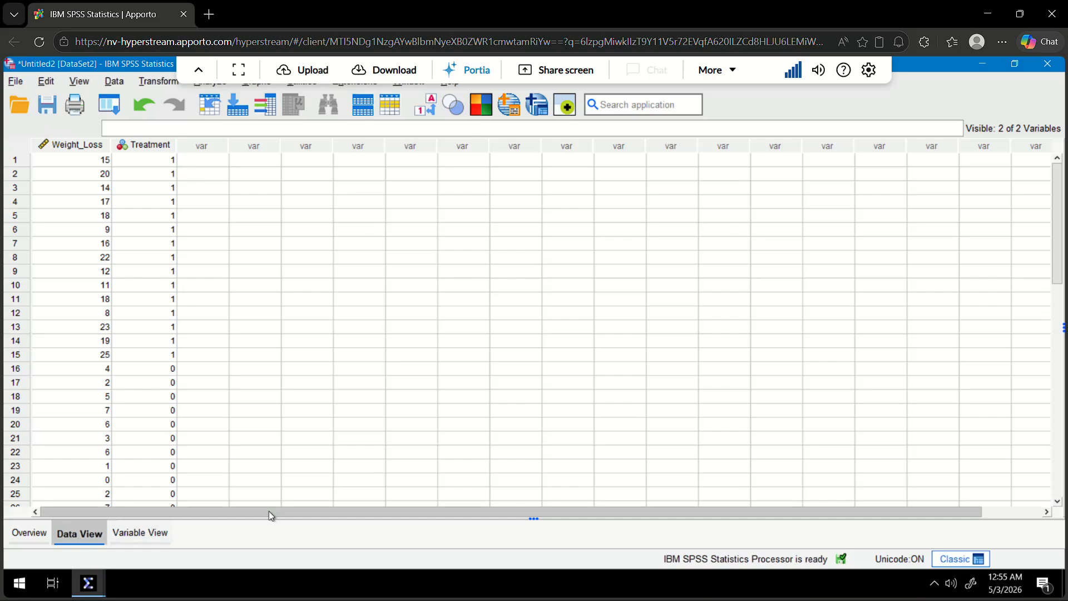
{"action": "left_click", "coordinate": [198, 72]}
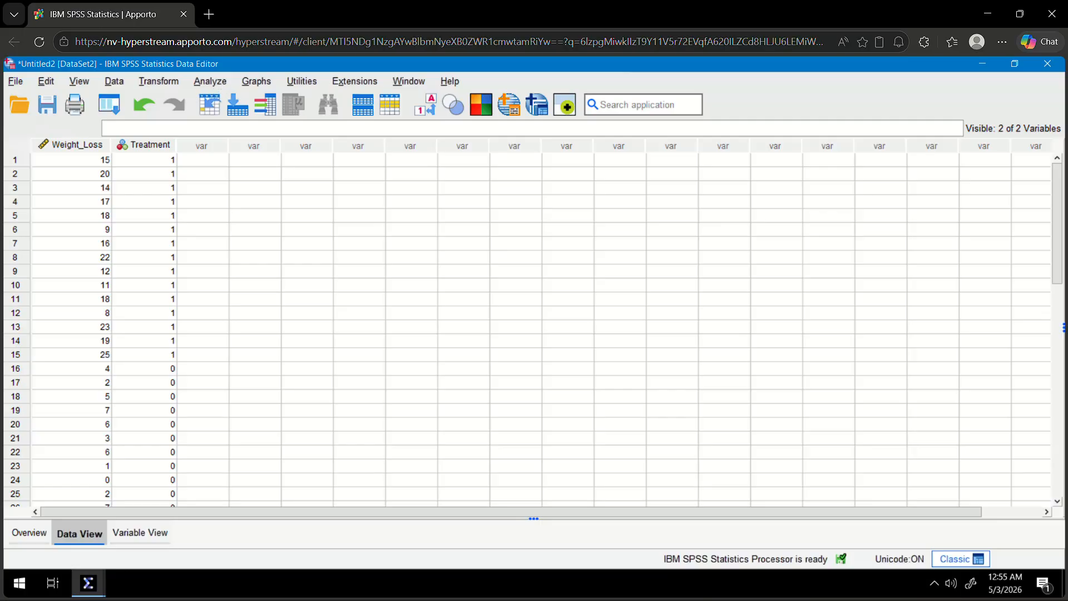
{"action": "key", "text": "super"}
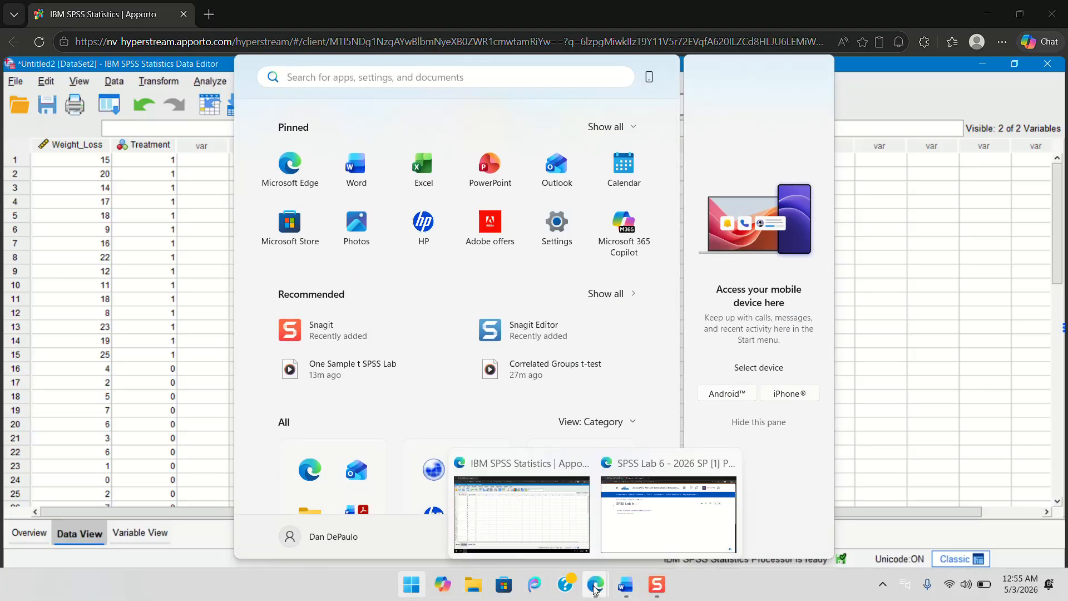
{"action": "left_click", "coordinate": [626, 589]}
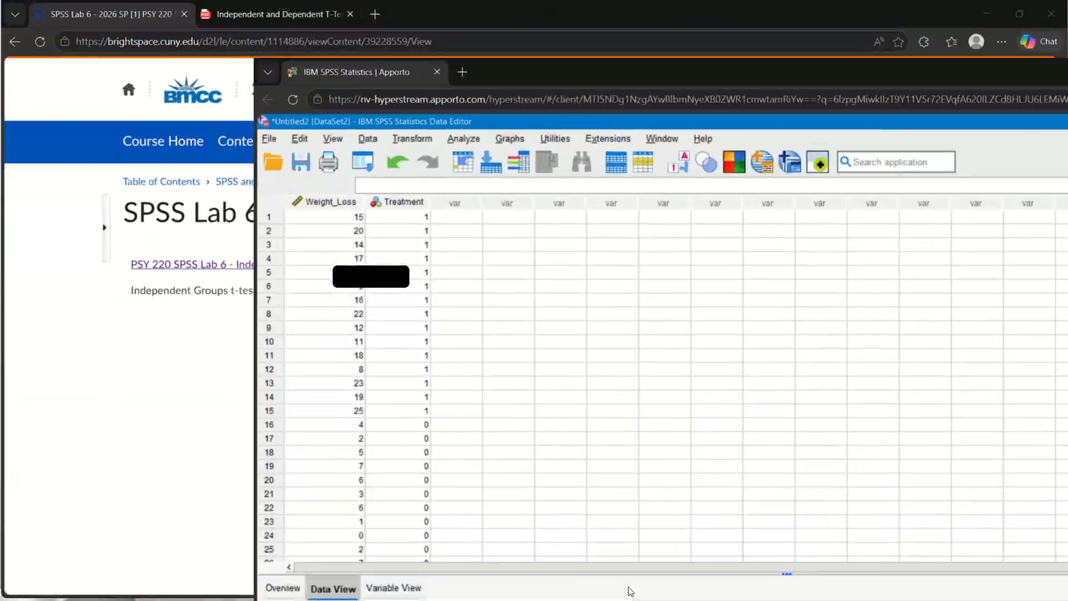
{"action": "key", "text": "super+Tab"}
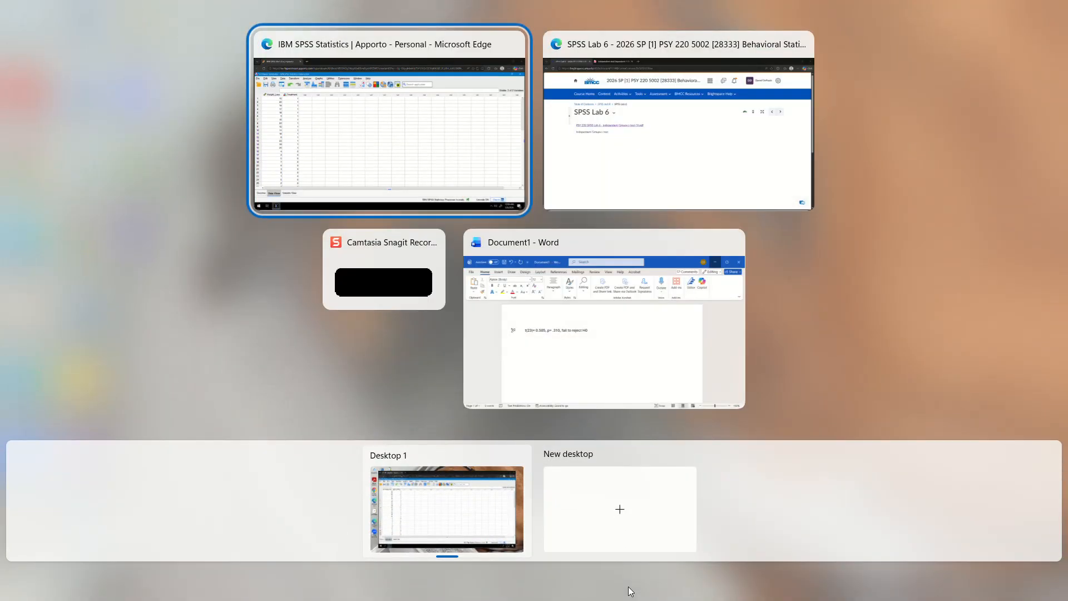
{"action": "key", "text": "Escape"}
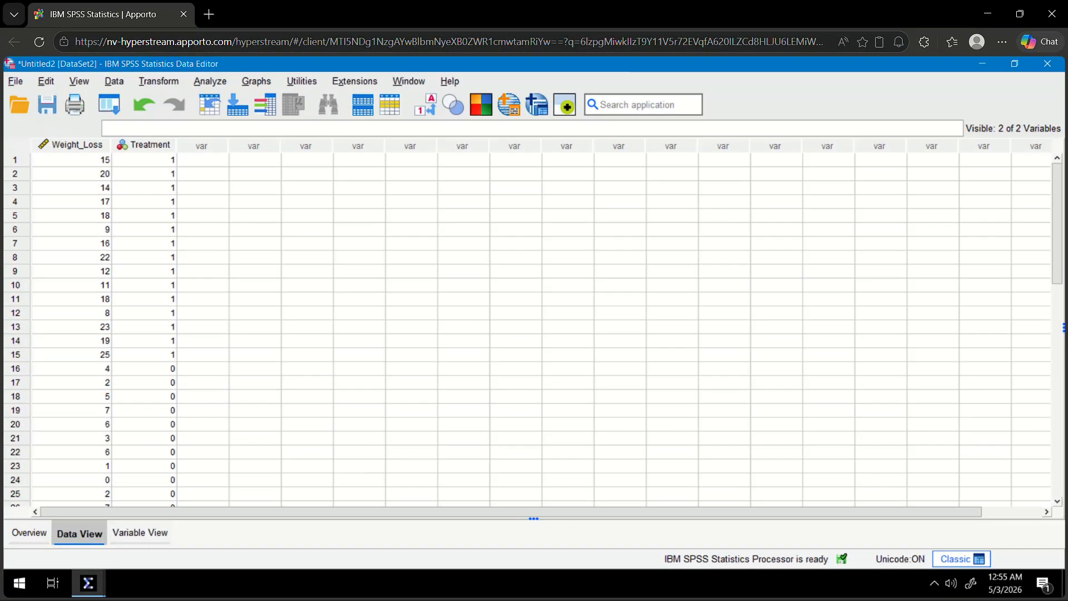
{"action": "key", "text": "super+Tab"}
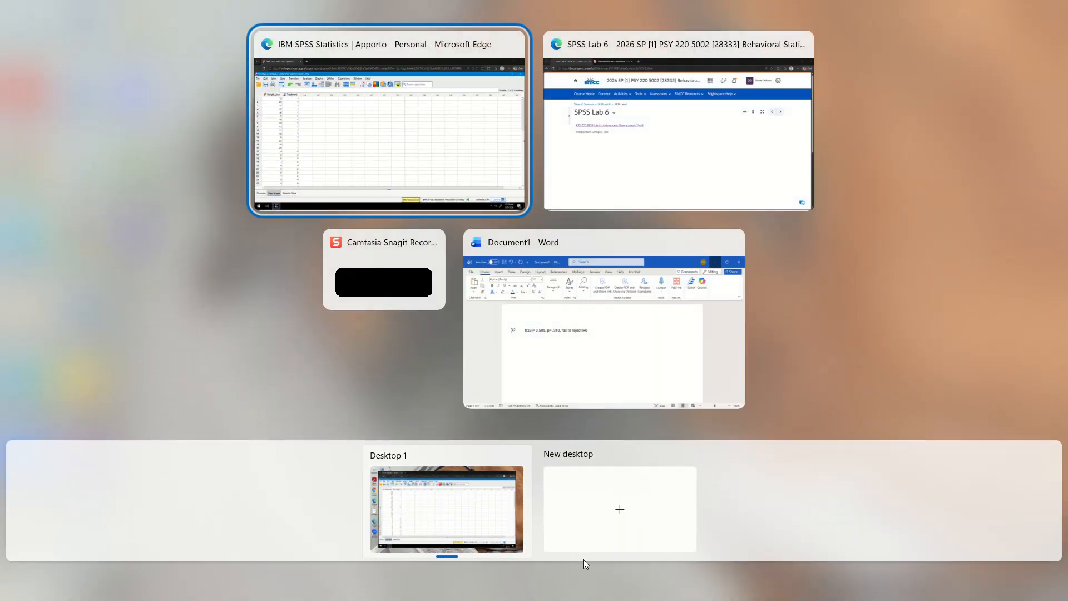
{"action": "key", "text": "Escape"}
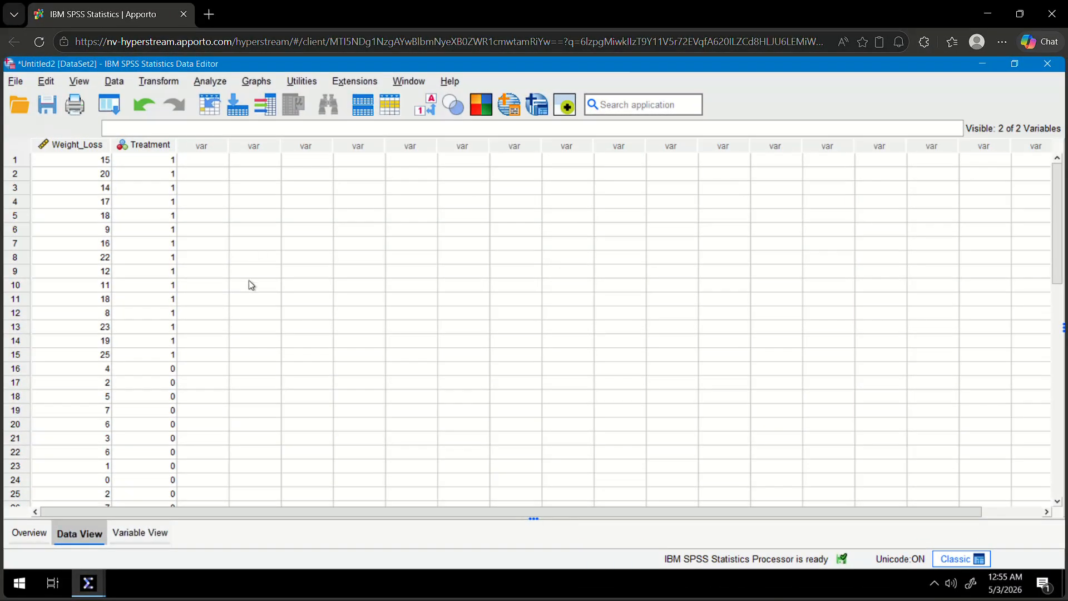
Set up an Independent-Samples T Test with Weight_Loss as the test variable and Treatment as the grouping variable.
{"action": "left_click", "coordinate": [225, 84]}
{"action": "mouse_move", "coordinate": [285, 206]}
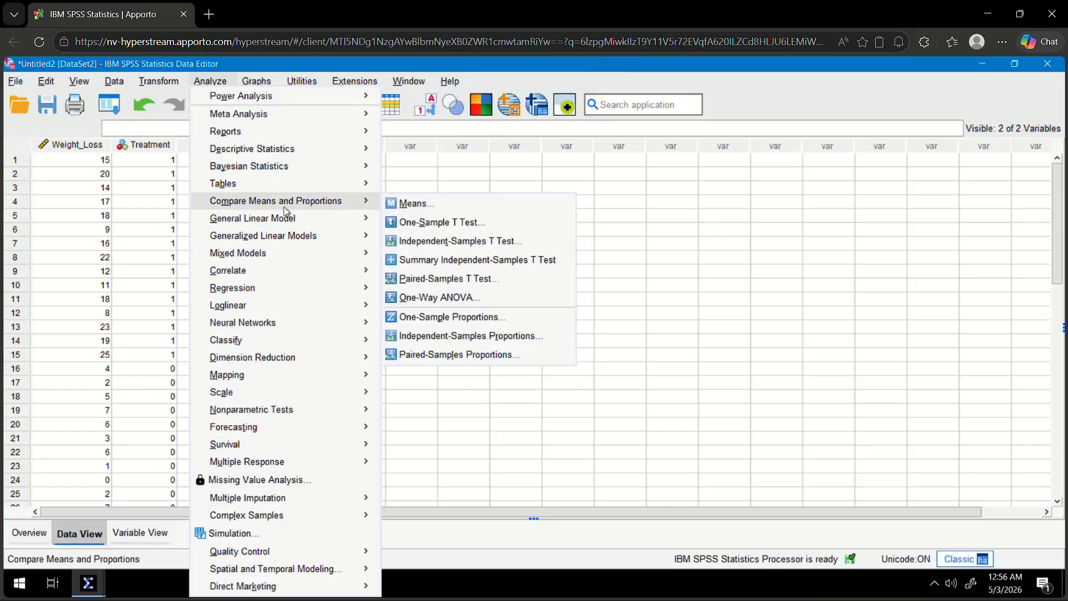
{"action": "left_click", "coordinate": [469, 242]}
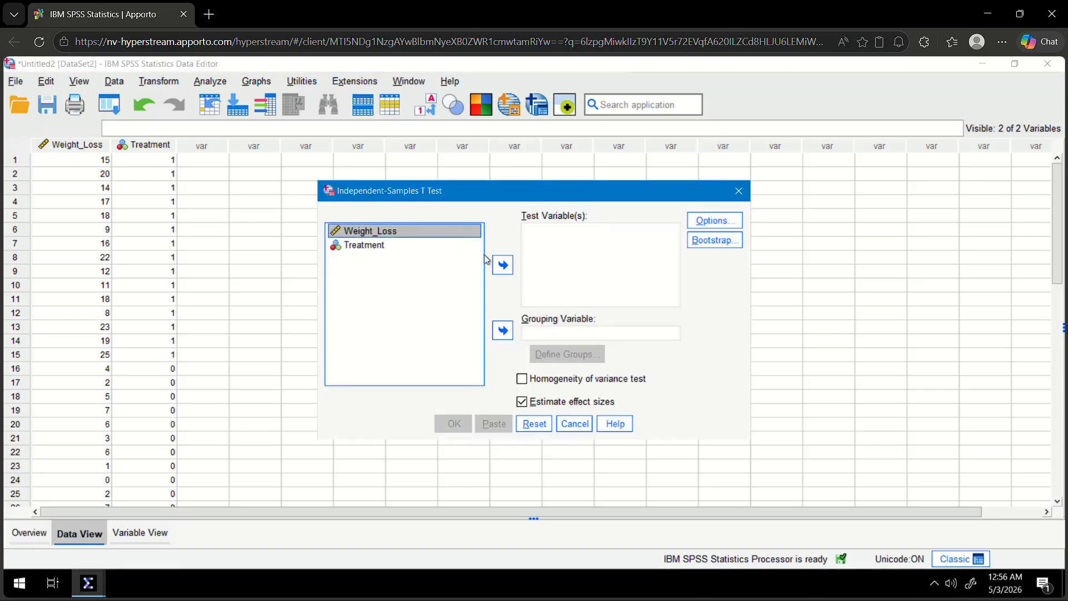
{"action": "left_click", "coordinate": [502, 265]}
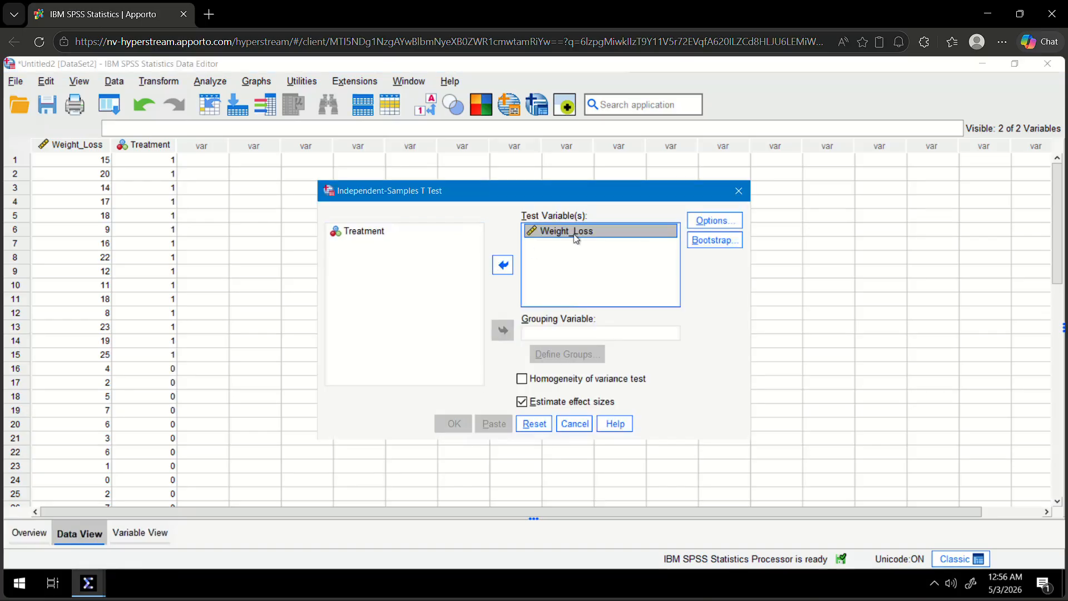
{"action": "left_click", "coordinate": [384, 229]}
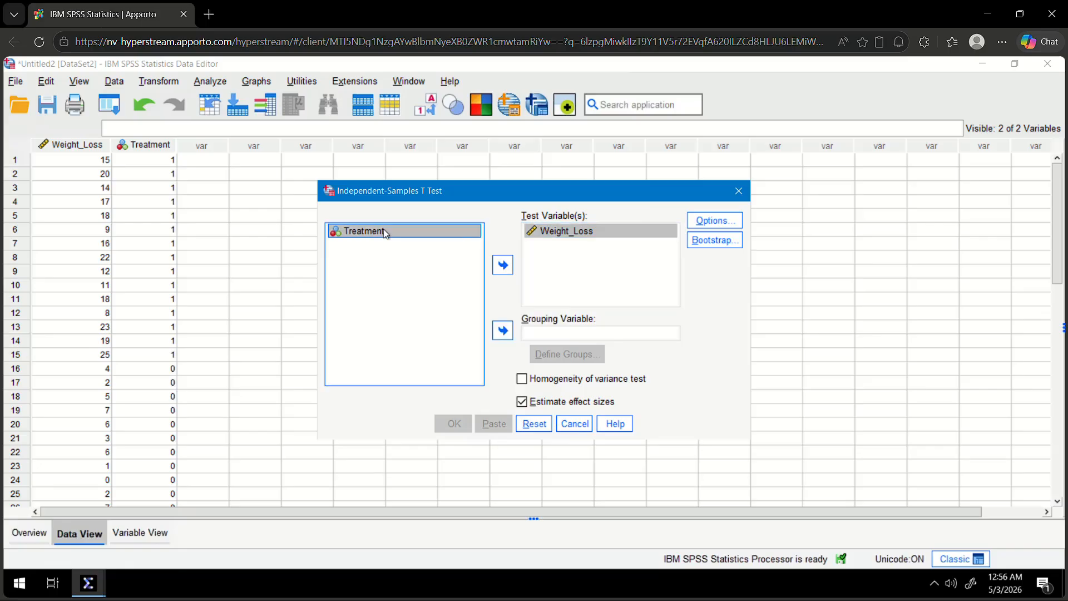
{"action": "left_click", "coordinate": [502, 331]}
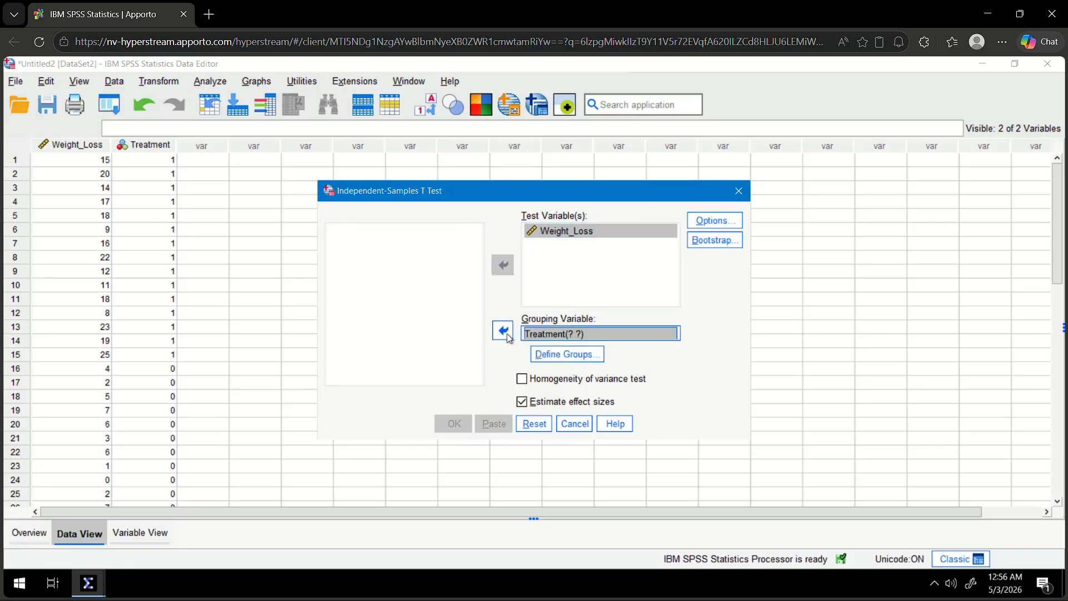
Define Group 1 as 0 and Group 2 as 1 for Treatment, and run the t-test.
{"action": "left_click", "coordinate": [573, 357]}
{"action": "left_click", "coordinate": [538, 292]}
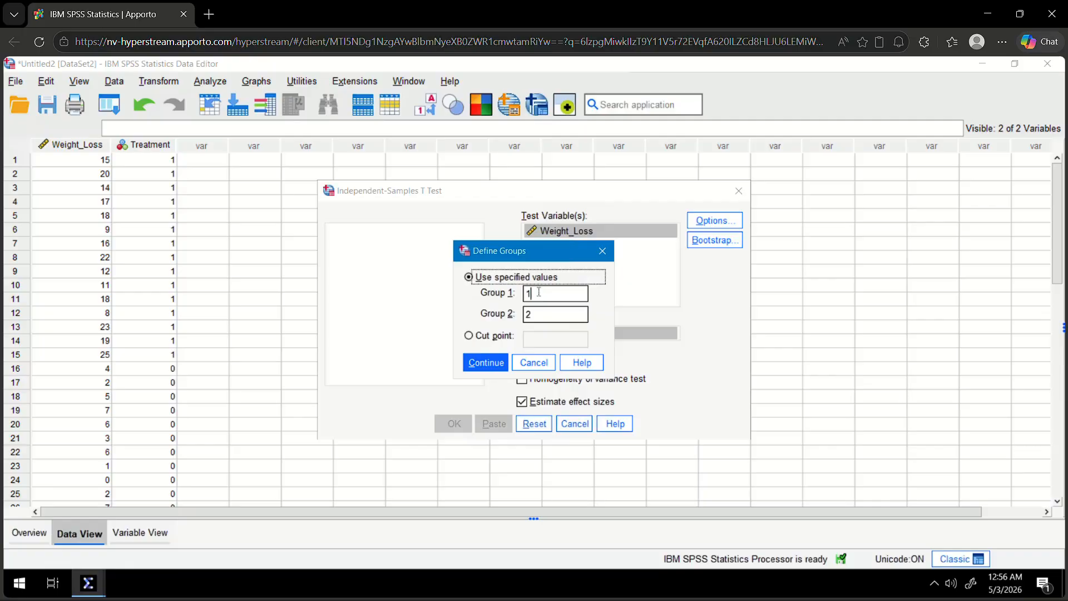
{"action": "key", "text": "BackSpace"}
{"action": "type", "text": "0"}
{"action": "left_click", "coordinate": [540, 315]}
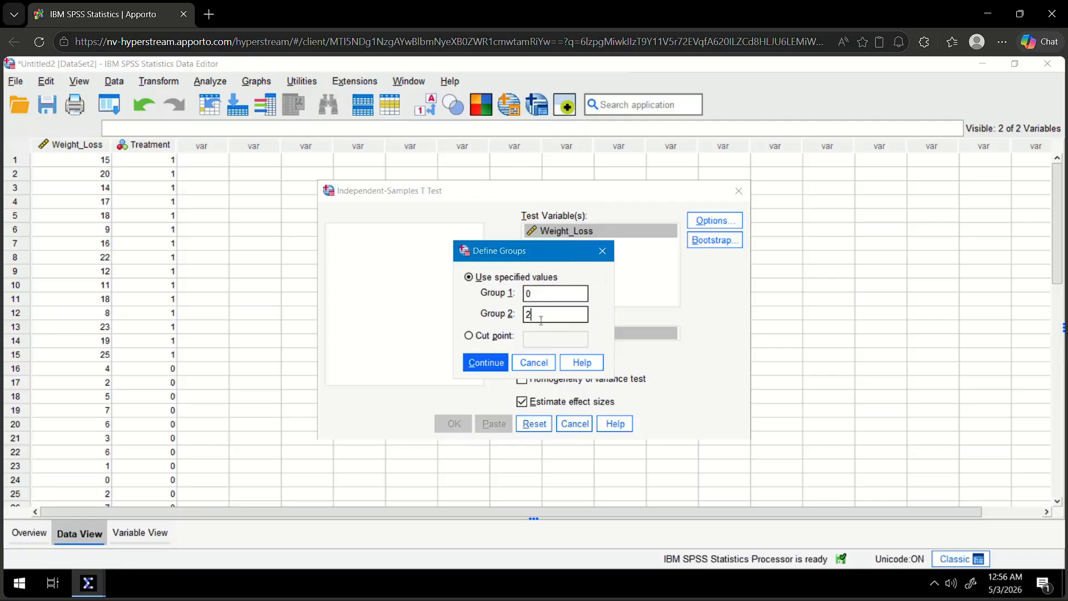
{"action": "key", "text": "BackSpace"}
{"action": "type", "text": "1"}
{"action": "left_click", "coordinate": [486, 363]}
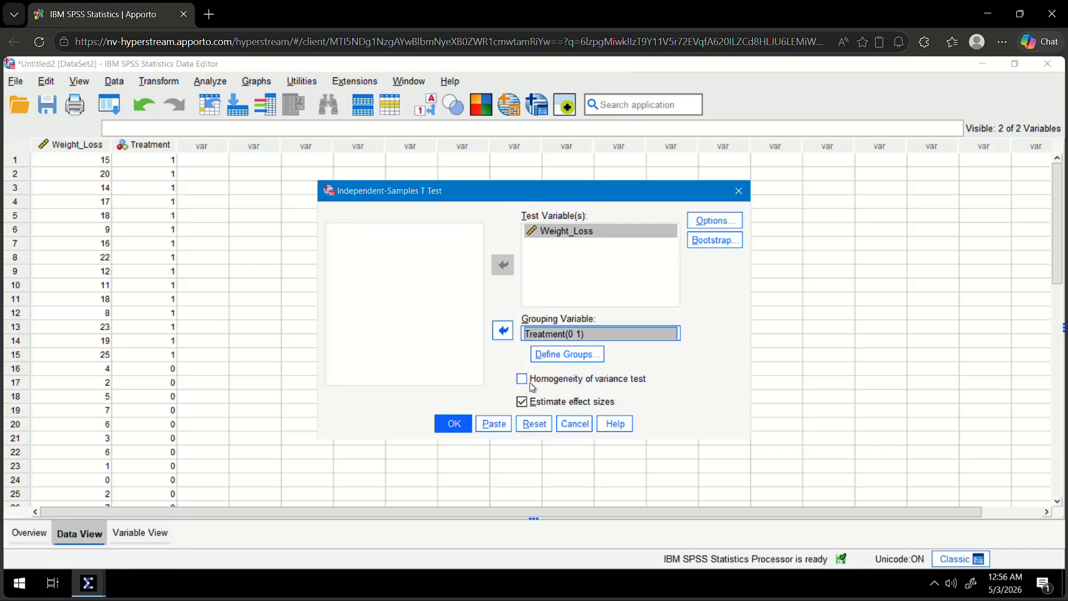
{"action": "left_click", "coordinate": [453, 427]}
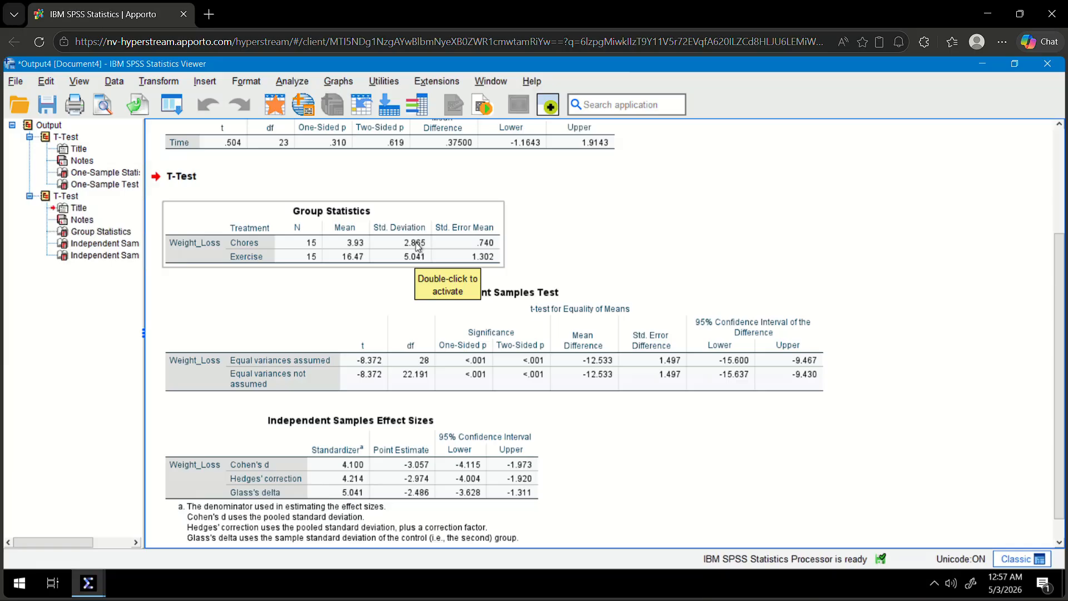
Examine the Group Statistics, Independent Samples Test and effect size tables for Weight_Loss in the output.
{"action": "left_click", "coordinate": [389, 356]}
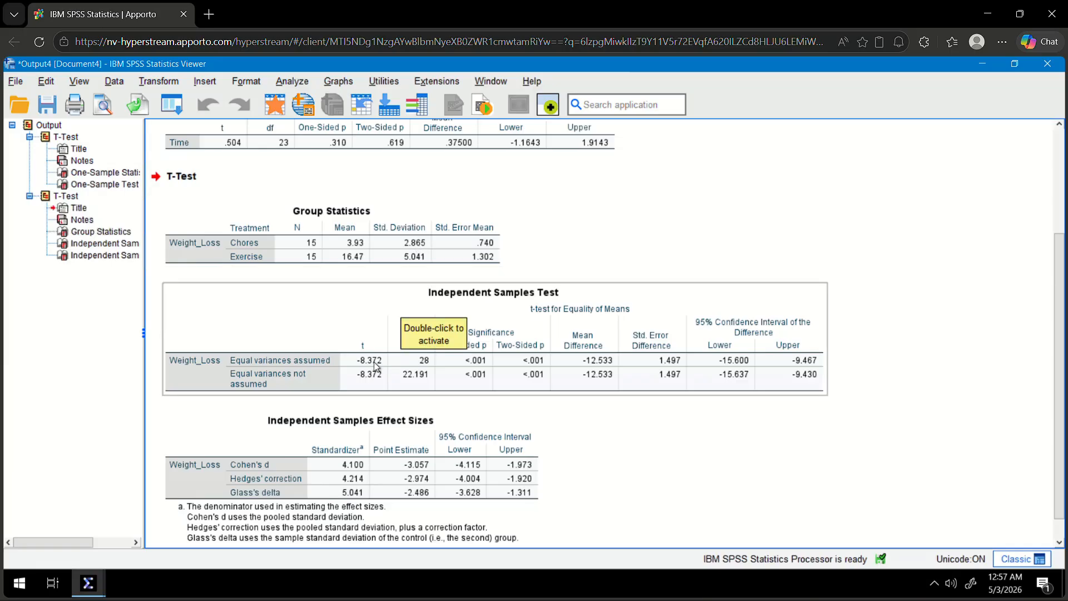
{"action": "scroll", "coordinate": [376, 367], "scroll_direction": "down", "scroll_amount": 1}
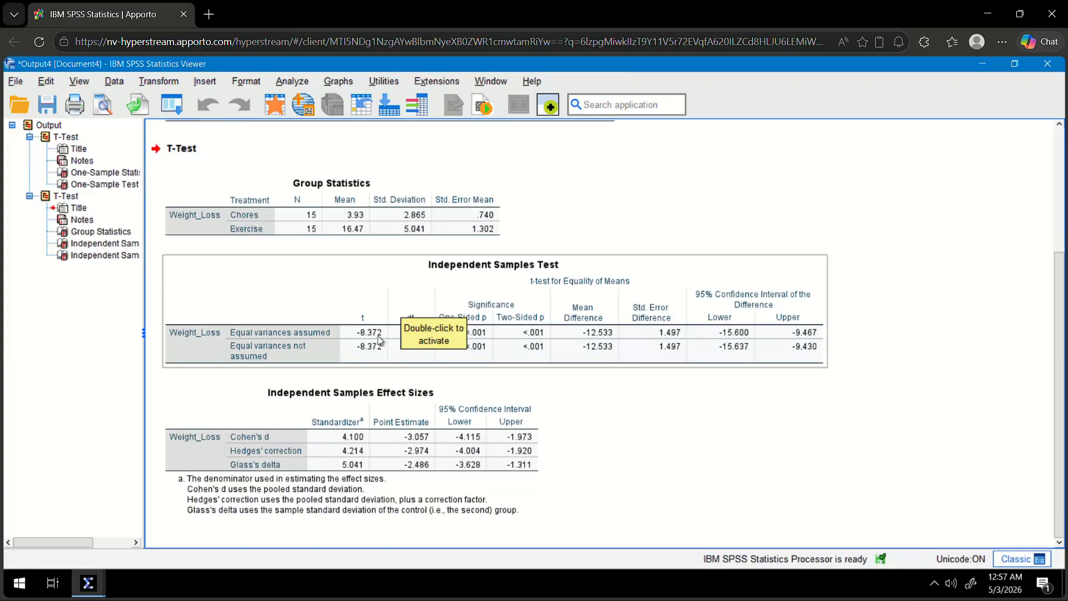
{"action": "left_click", "coordinate": [571, 199]}
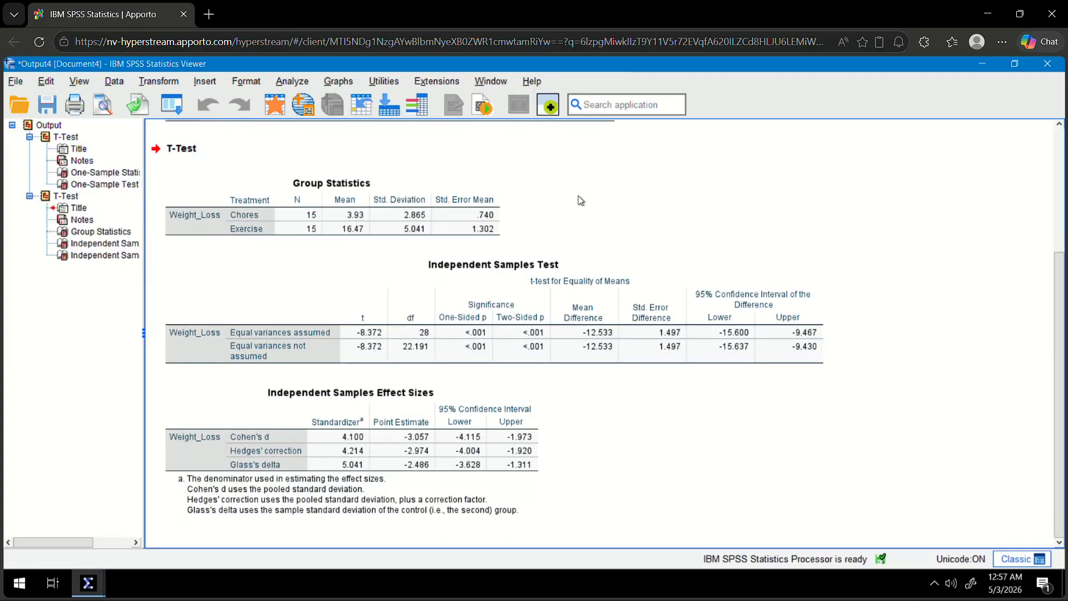
{"action": "left_click", "coordinate": [464, 273]}
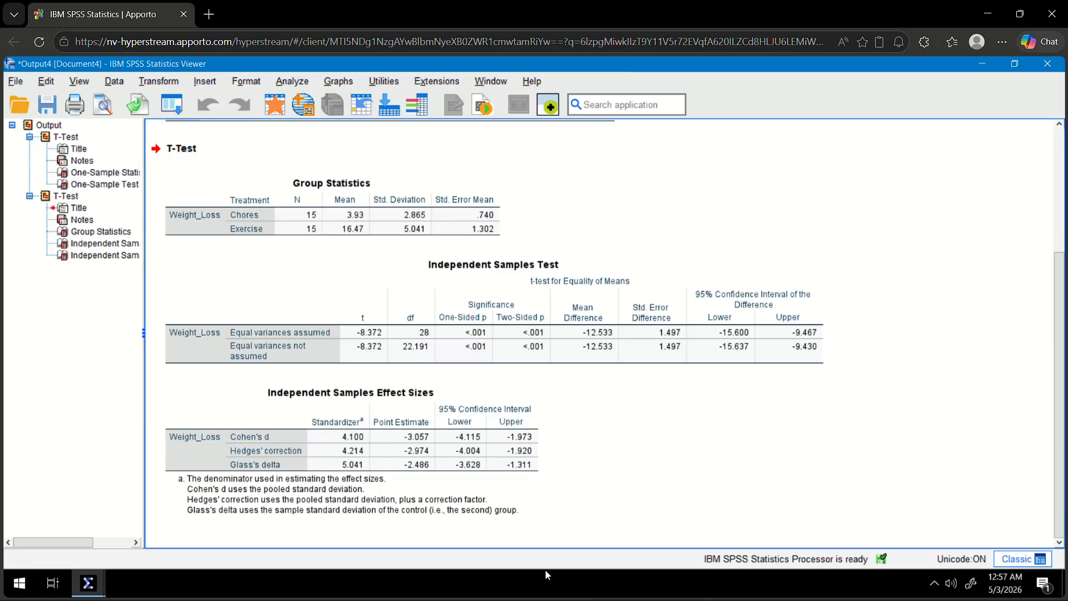
Switch to the Word document, shrink its window and place it where the t and df values in the SPSS output stay readable.
{"action": "key", "text": "alt+Tab"}
{"action": "key", "text": "alt+Tab"}
{"action": "key", "text": "alt+Tab"}
{"action": "key", "text": "alt+Tab"}
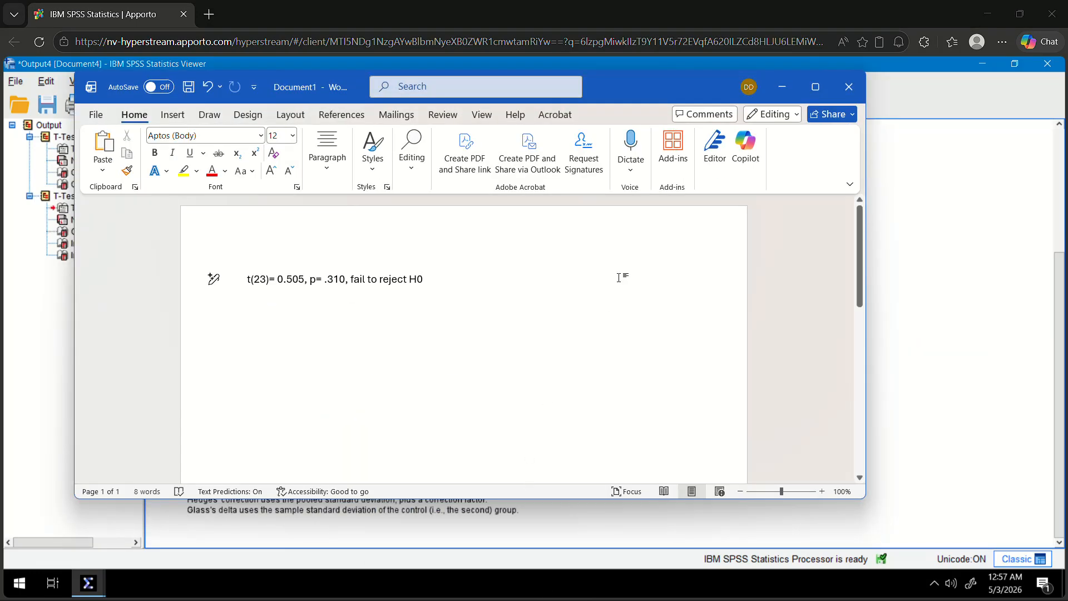
{"action": "mouse_move", "coordinate": [629, 78]}
{"action": "left_mouse_down"}
{"action": "mouse_move", "coordinate": [672, 118]}
{"action": "mouse_move", "coordinate": [668, 84]}
{"action": "mouse_move", "coordinate": [650, 75]}
{"action": "left_mouse_up"}
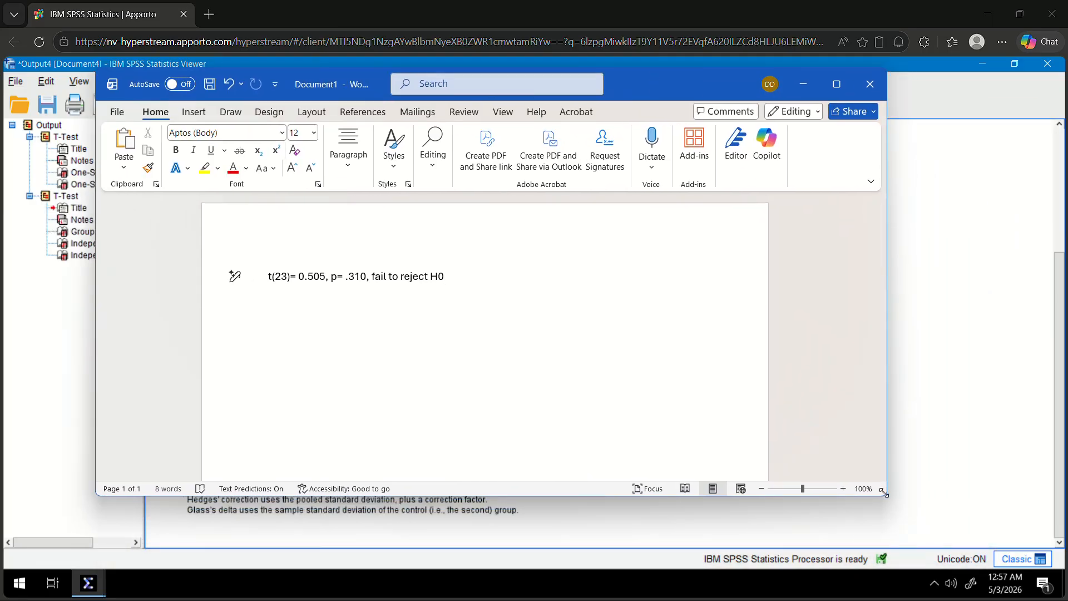
{"action": "left_click_drag", "start_coordinate": [881, 484], "coordinate": [607, 350]}
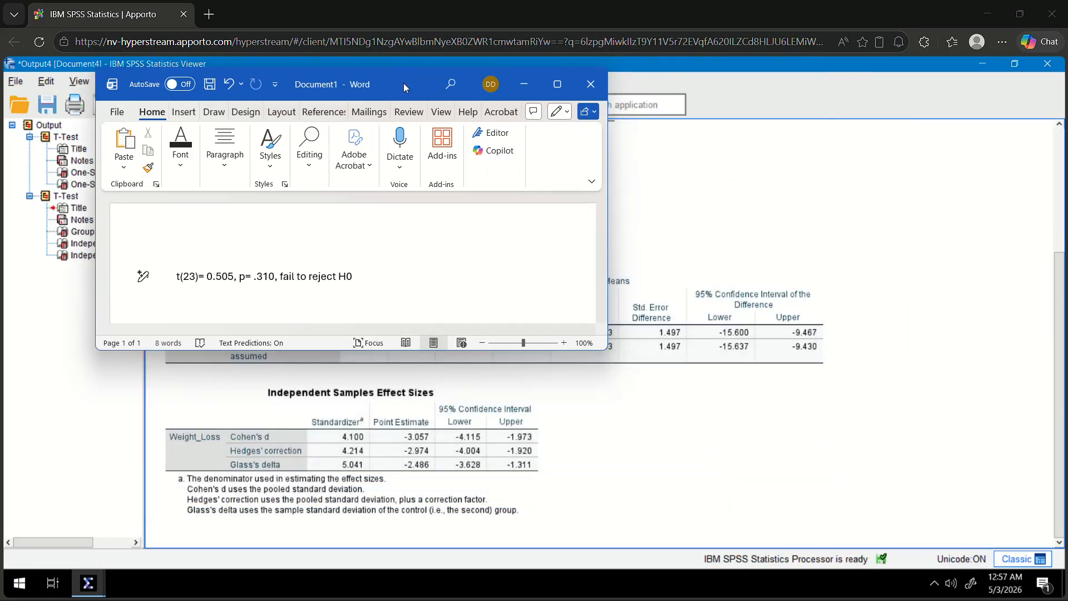
{"action": "left_click_drag", "start_coordinate": [402, 82], "coordinate": [768, 141]}
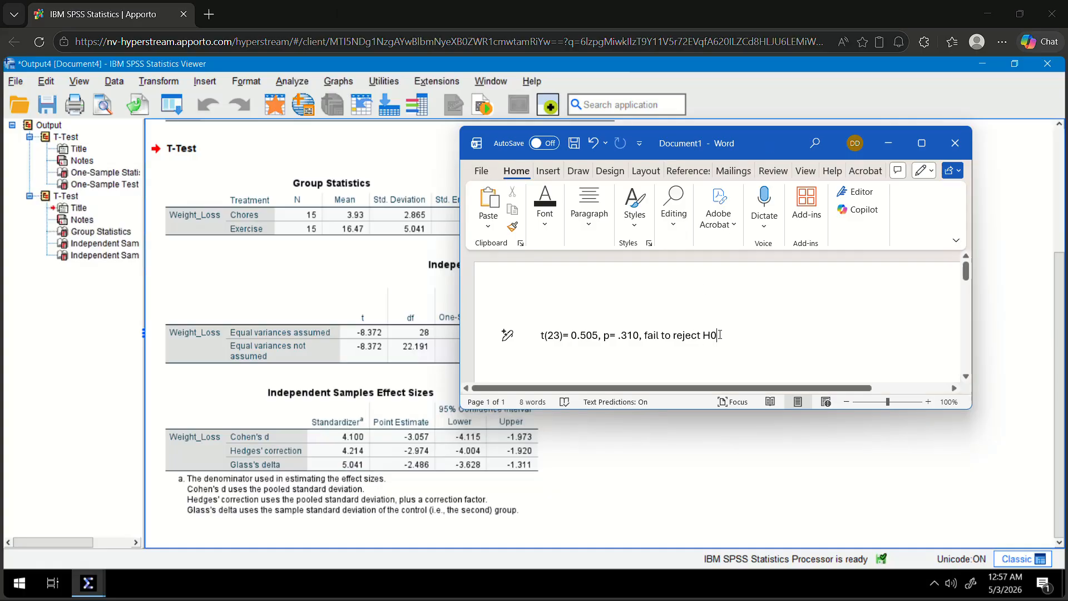
Replace the old result line in the Word document with "t(28)=-8.372, p<.001".
{"action": "key", "text": "BackSpace"}
{"action": "key", "text": "BackSpace"}
{"action": "key", "text": "BackSpace"}
{"action": "key", "text": "BackSpace"}
{"action": "key", "text": "BackSpace"}
{"action": "key", "text": "BackSpace"}
{"action": "key", "text": "BackSpace"}
{"action": "key", "text": "BackSpace"}
{"action": "key", "text": "BackSpace"}
{"action": "key", "text": "BackSpace"}
{"action": "key", "text": "BackSpace"}
{"action": "key", "text": "BackSpace"}
{"action": "key", "text": "BackSpace"}
{"action": "key", "text": "BackSpace"}
{"action": "key", "text": "BackSpace"}
{"action": "key", "text": "BackSpace"}
{"action": "key", "text": "BackSpace"}
{"action": "key", "text": "BackSpace"}
{"action": "key", "text": "BackSpace"}
{"action": "key", "text": "BackSpace"}
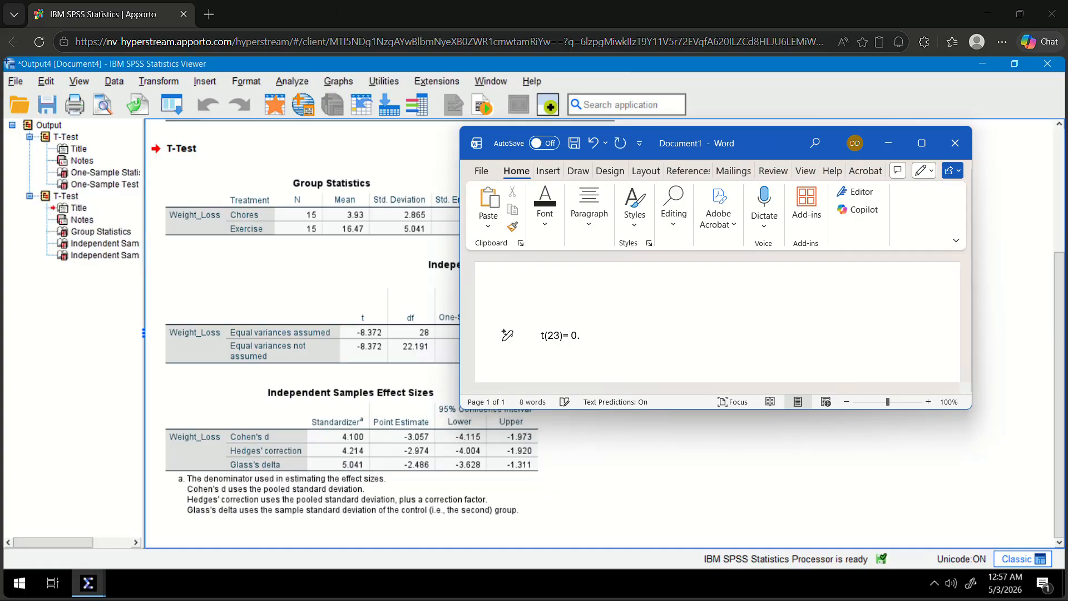
{"action": "key", "text": "BackSpace"}
{"action": "key", "text": "BackSpace"}
{"action": "key", "text": "BackSpace"}
{"action": "key", "text": "BackSpace"}
{"action": "key", "text": "BackSpace"}
{"action": "key", "text": "BackSpace"}
{"action": "key", "text": "BackSpace"}
{"action": "key", "text": "BackSpace"}
{"action": "key", "text": "BackSpace"}
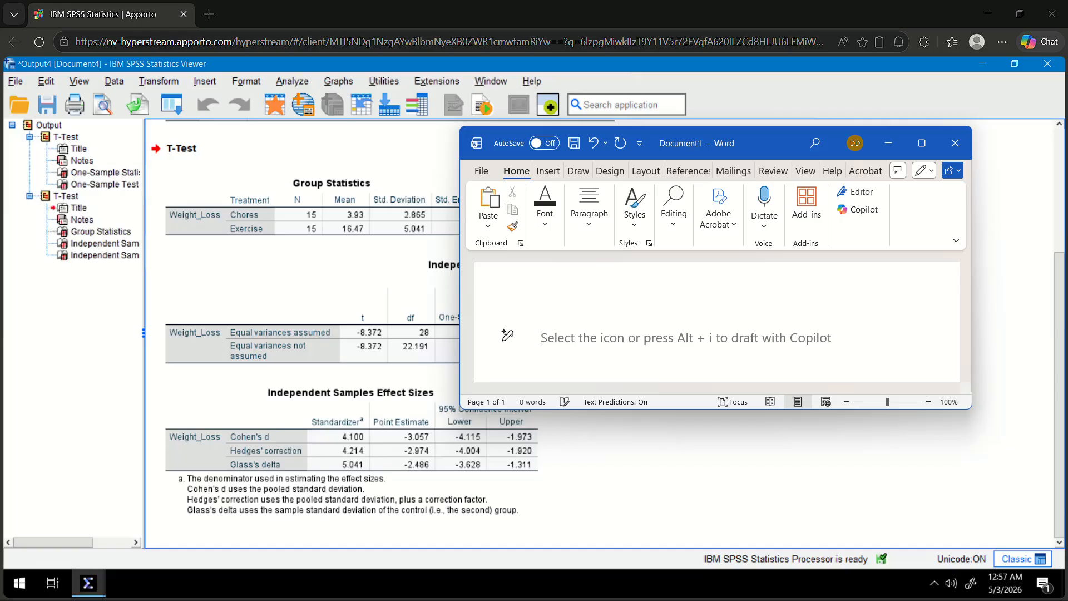
{"action": "type", "text": "t("}
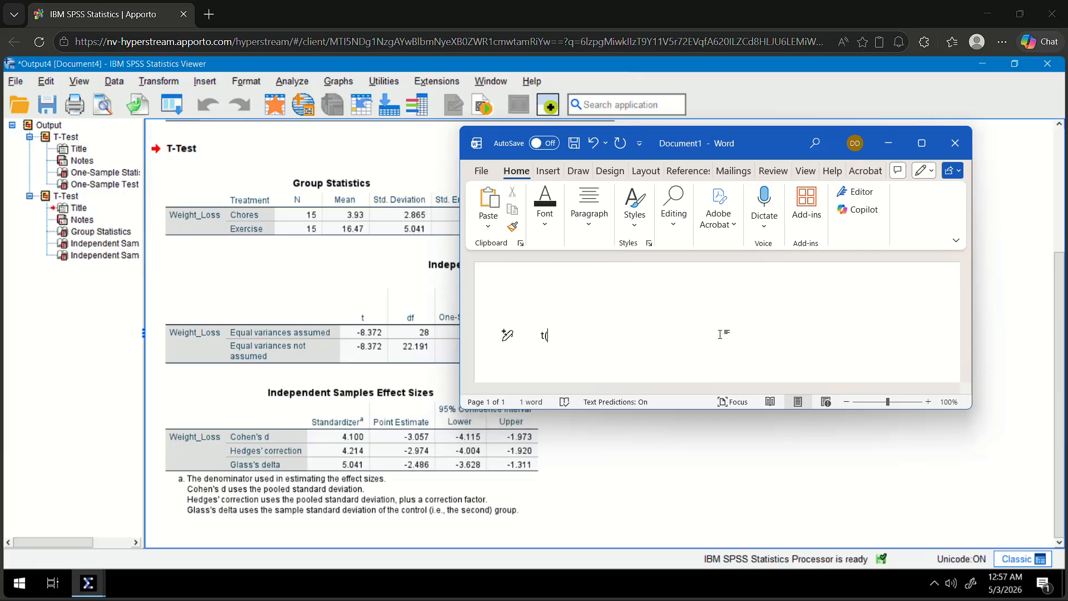
{"action": "type", "text": "28)=-8.372, p<.001; rejec"}
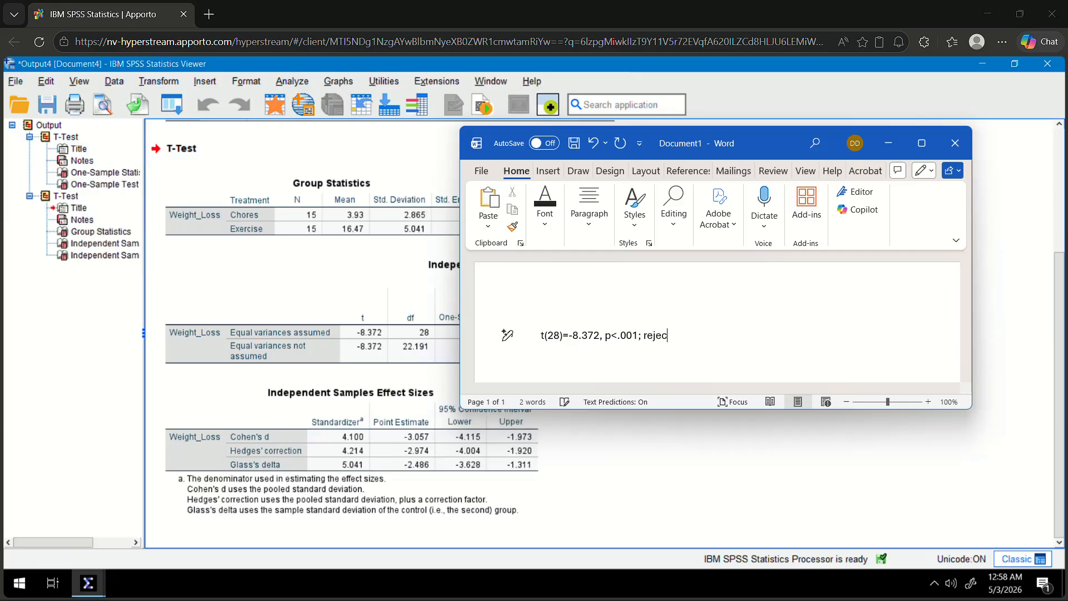
{"action": "type", "text": "t the Ho"}
Complete the result line with the decision "; Reject the H0", capitalising the first word.
{"action": "type", "text": "0"}
{"action": "key", "text": "Left"}
{"action": "key", "text": "Left"}
{"action": "key", "text": "Left"}
{"action": "key", "text": "Left"}
{"action": "key", "text": "Left"}
{"action": "key", "text": "Left"}
{"action": "key", "text": "Left"}
{"action": "key", "text": "Left"}
{"action": "key", "text": "Left"}
{"action": "key", "text": "Left"}
{"action": "key", "text": "BackSpace"}
{"action": "type", "text": "R"}
{"action": "key", "text": "Right"}
{"action": "key", "text": "Right"}
{"action": "key", "text": "Right"}
{"action": "key", "text": "Right"}
{"action": "key", "text": "Right"}
{"action": "key", "text": "Right"}
{"action": "key", "text": "Right"}
{"action": "key", "text": "Right"}
{"action": "key", "text": "Right"}
{"action": "key", "text": "Right"}
{"action": "key", "text": "Right"}
{"action": "key", "text": "Right"}
Minimise the Word document and bring the grades.sav dataset to the front in SPSS.
{"action": "left_click", "coordinate": [888, 143]}
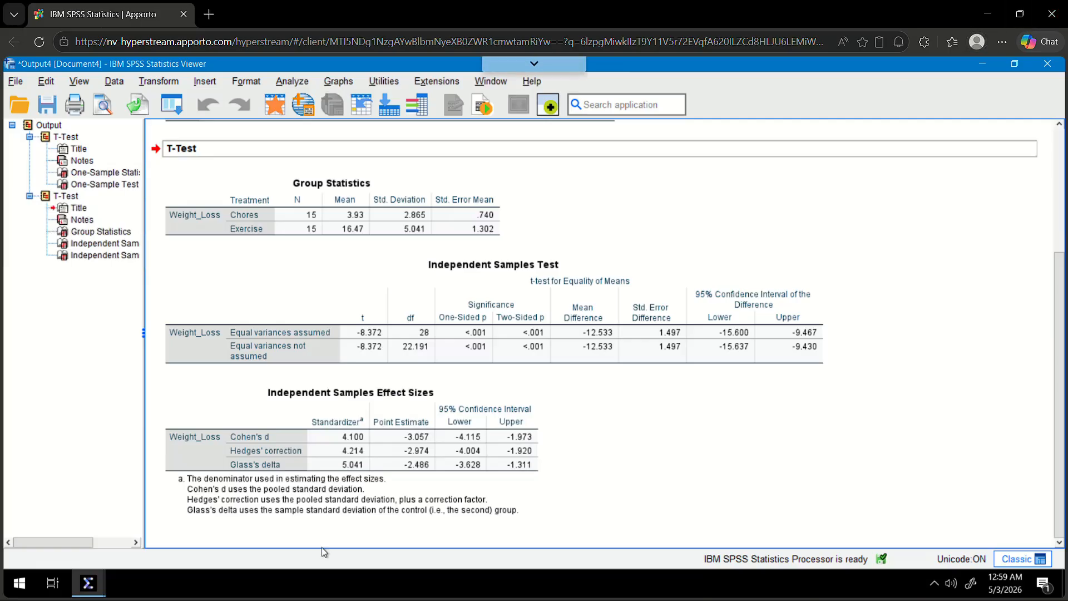
{"action": "mouse_move", "coordinate": [92, 583]}
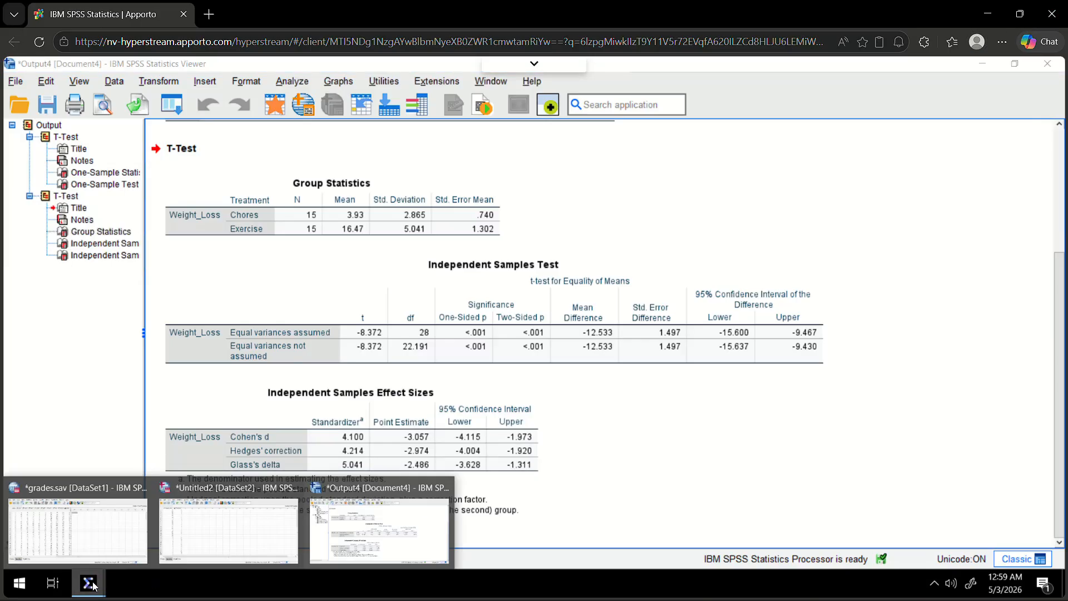
{"action": "left_click", "coordinate": [89, 526]}
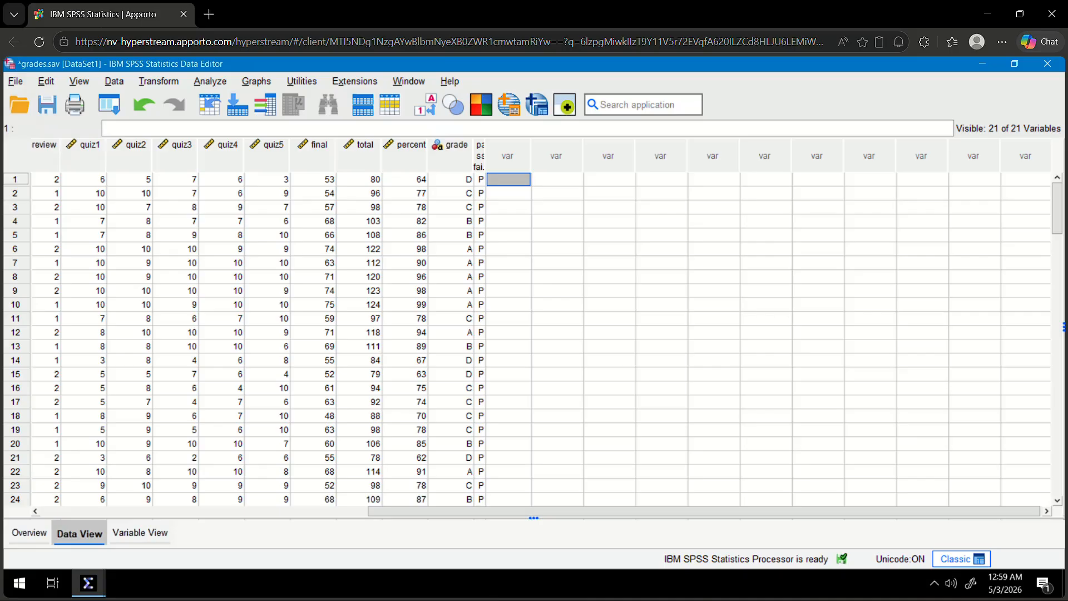
Switch to the Independent T-Test handout in the browser and review it from the data table to the interpretation of the t-test.
{"action": "key", "text": "alt+Tab"}
{"action": "key", "text": "alt+Tab"}
{"action": "key", "text": "alt+Tab"}
{"action": "key", "text": "alt+Tab"}
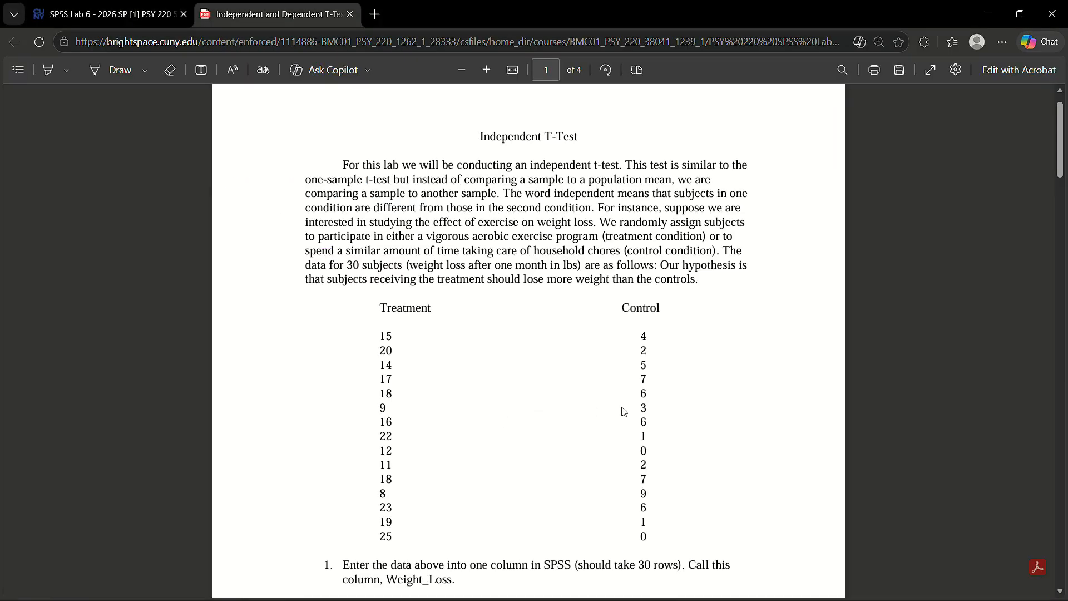
{"action": "scroll", "coordinate": [622, 411], "scroll_direction": "down", "scroll_amount": 5}
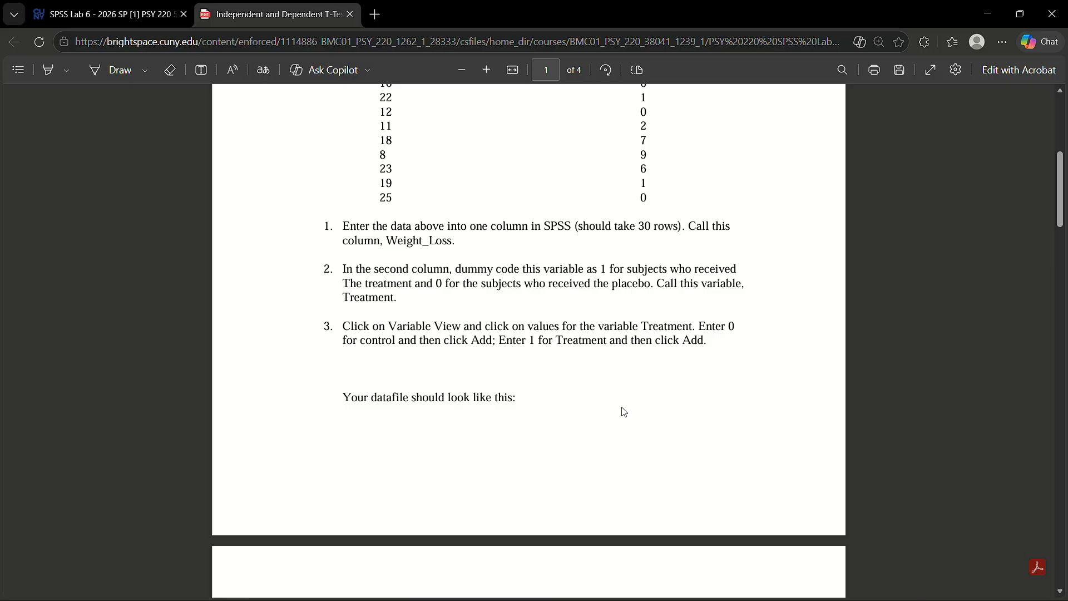
{"action": "scroll", "coordinate": [624, 411], "scroll_direction": "down", "scroll_amount": 12}
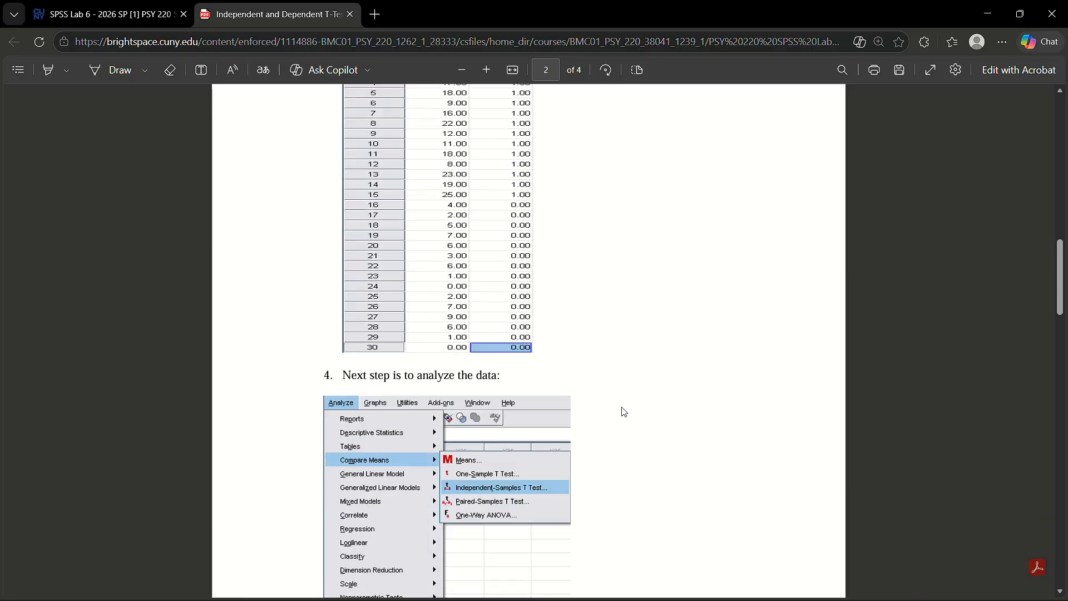
{"action": "scroll", "coordinate": [624, 411], "scroll_direction": "down", "scroll_amount": 15}
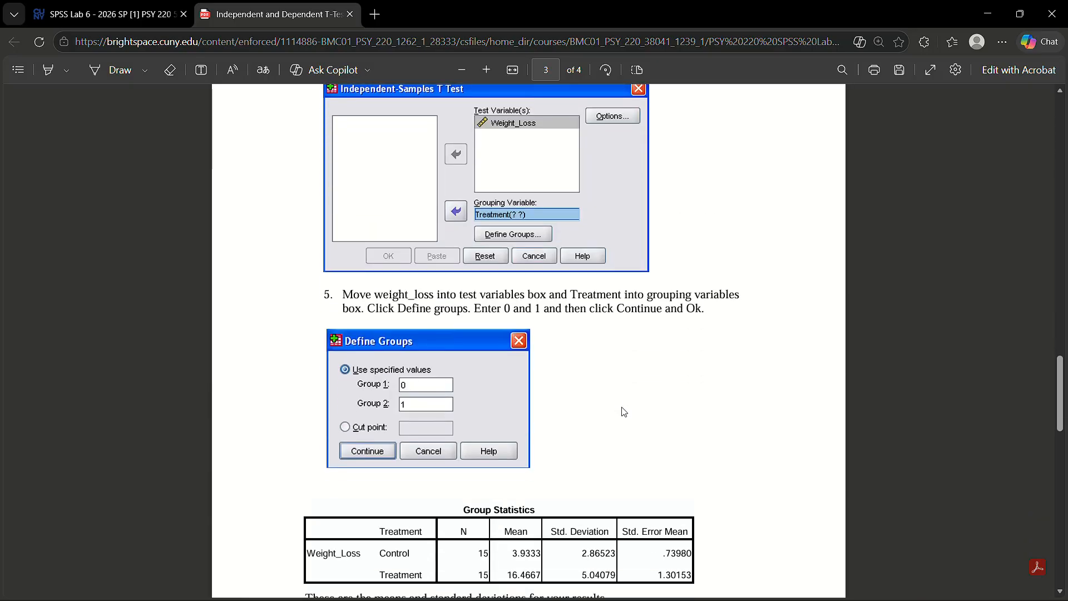
{"action": "scroll", "coordinate": [623, 411], "scroll_direction": "down", "scroll_amount": 7}
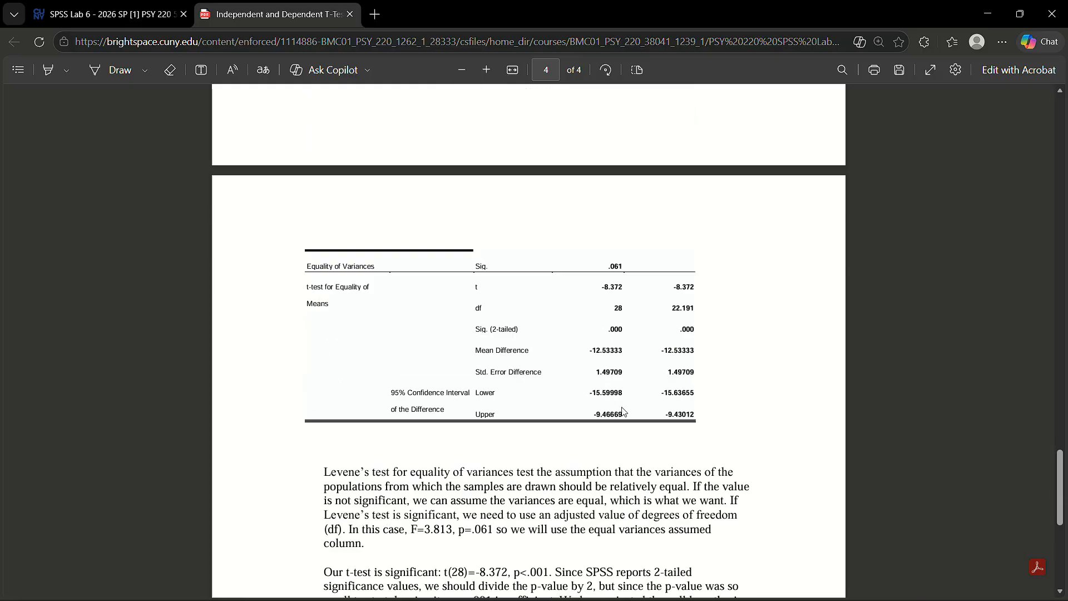
{"action": "scroll", "coordinate": [624, 411], "scroll_direction": "down", "scroll_amount": 1}
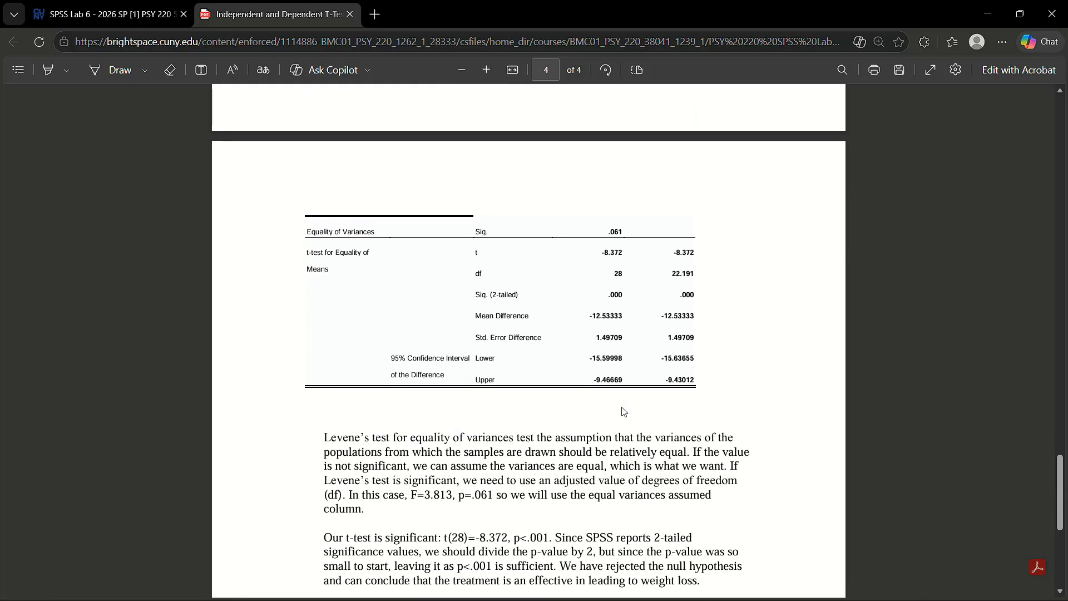
{"action": "left_click", "coordinate": [127, 11]}
{"action": "left_click", "coordinate": [267, 12]}
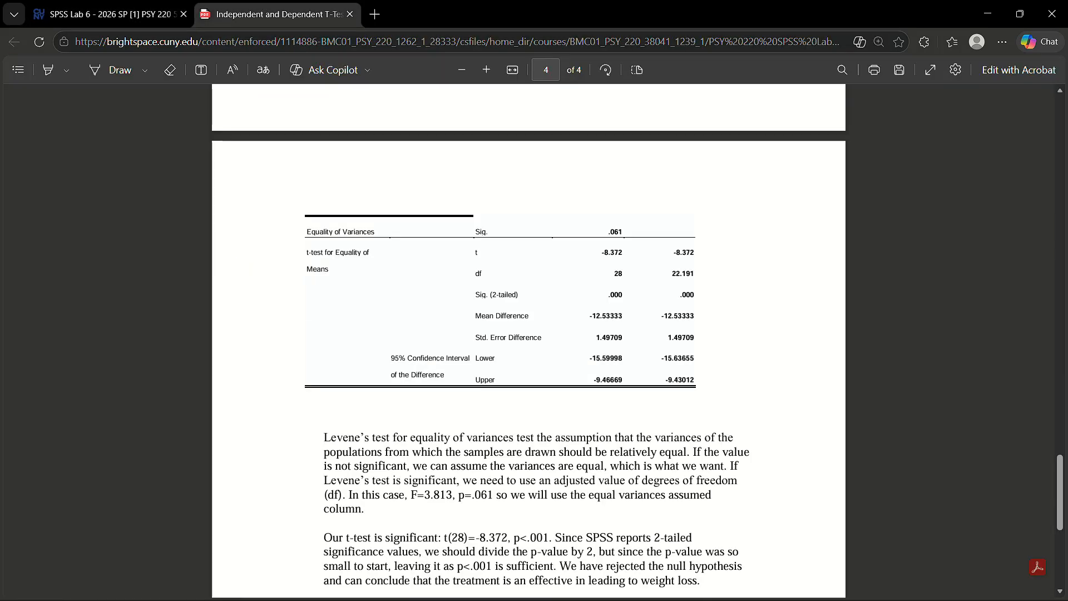
{"action": "key", "text": "alt+Tab"}
{"action": "key", "text": "alt+Tab"}
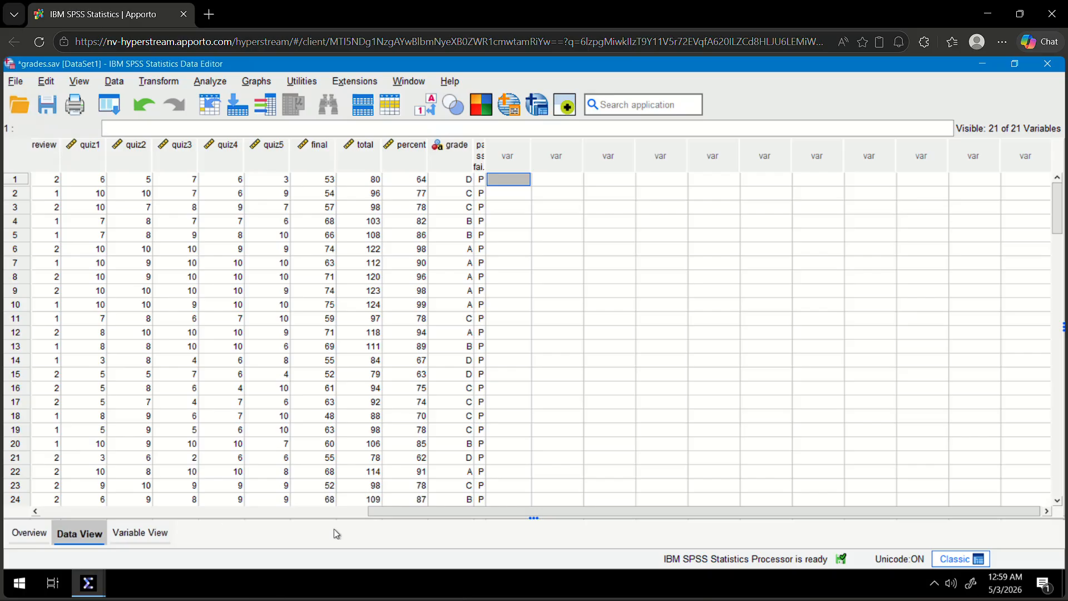
{"action": "key", "text": "alt+Tab"}
{"action": "key", "text": "ctrl+Tab"}
{"action": "scroll", "coordinate": [336, 534], "scroll_direction": "down", "scroll_amount": 5}
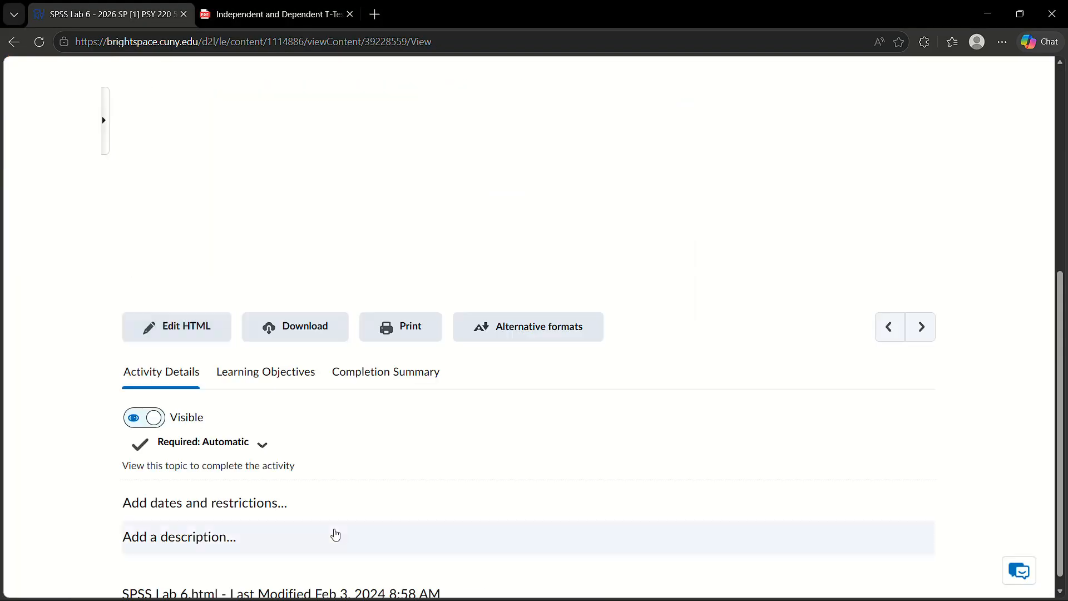
{"action": "key", "text": "alt+Tab"}
{"action": "key", "text": "alt+Tab"}
{"action": "key", "text": "alt+Tab"}
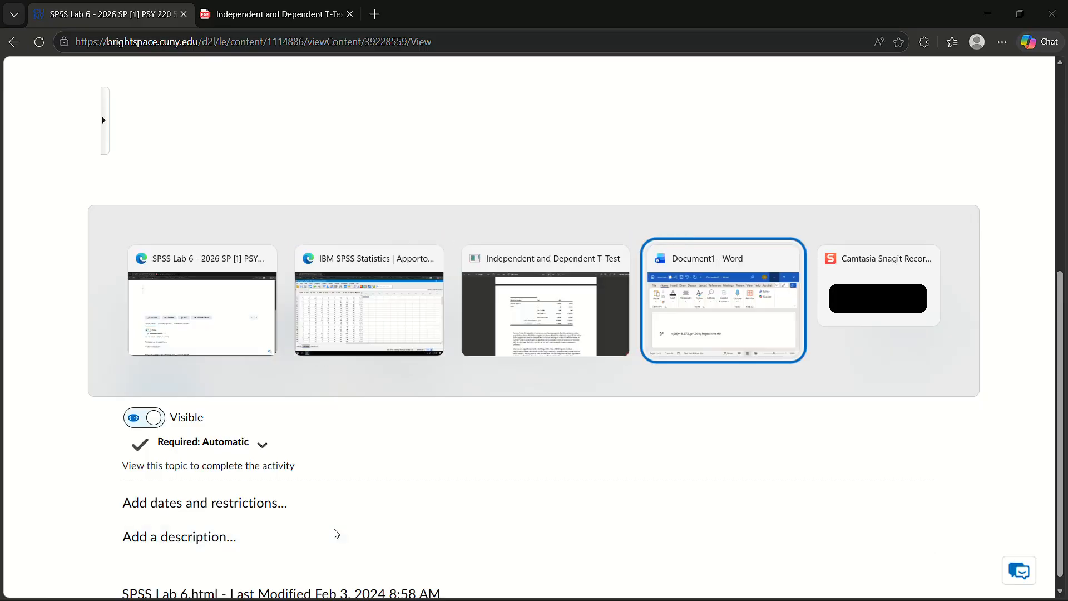
{"action": "key", "text": "alt+Tab"}
{"action": "key", "text": "alt+Tab"}
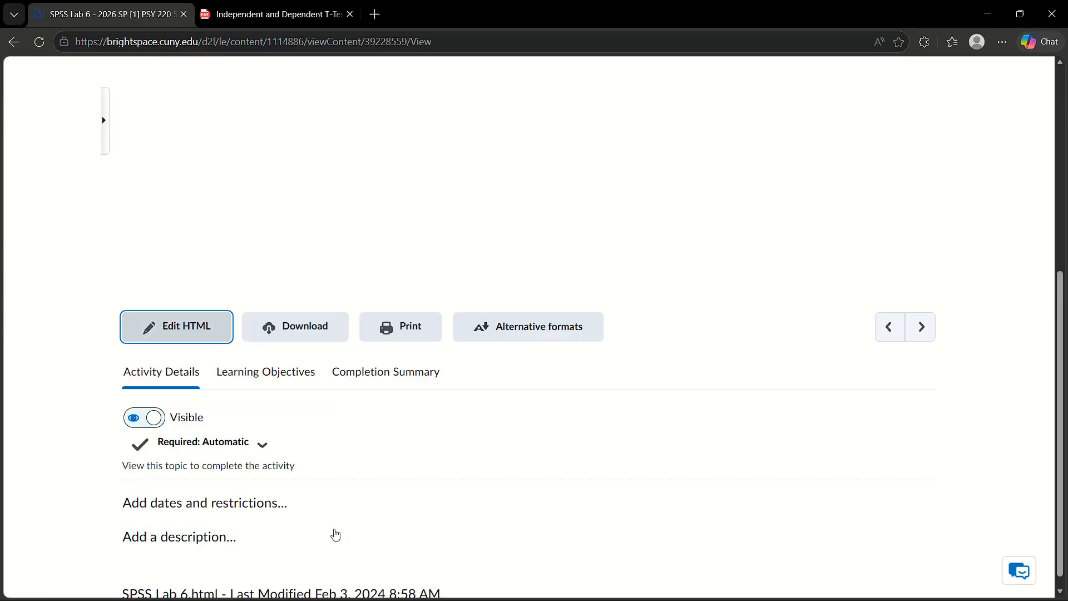
{"action": "scroll", "coordinate": [290, 518], "scroll_direction": "up", "scroll_amount": 5}
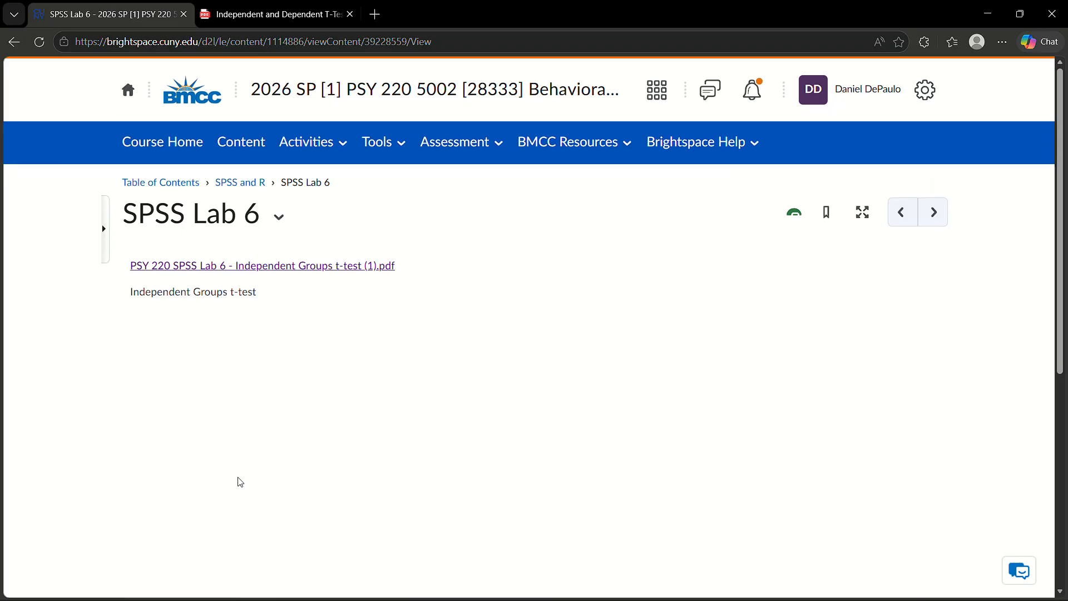
Read the grades.sav exercise at the end of the Independent T-Test handout, and return to the grades.sav data in SPSS.
{"action": "key", "text": "alt+Tab"}
{"action": "key", "text": "alt+Tab"}
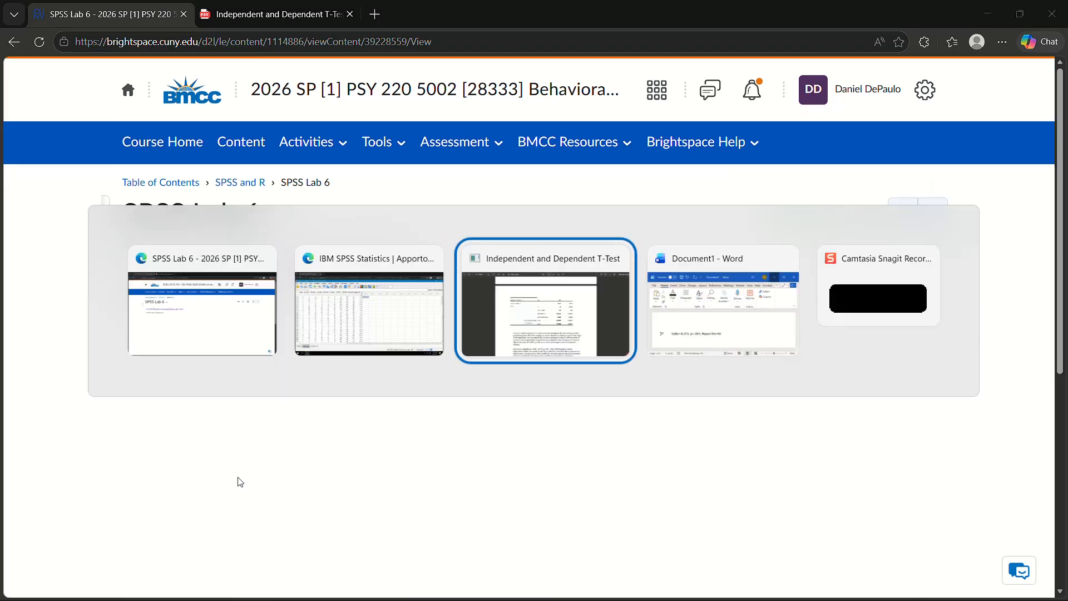
{"action": "scroll", "coordinate": [472, 464], "scroll_direction": "down", "scroll_amount": 3}
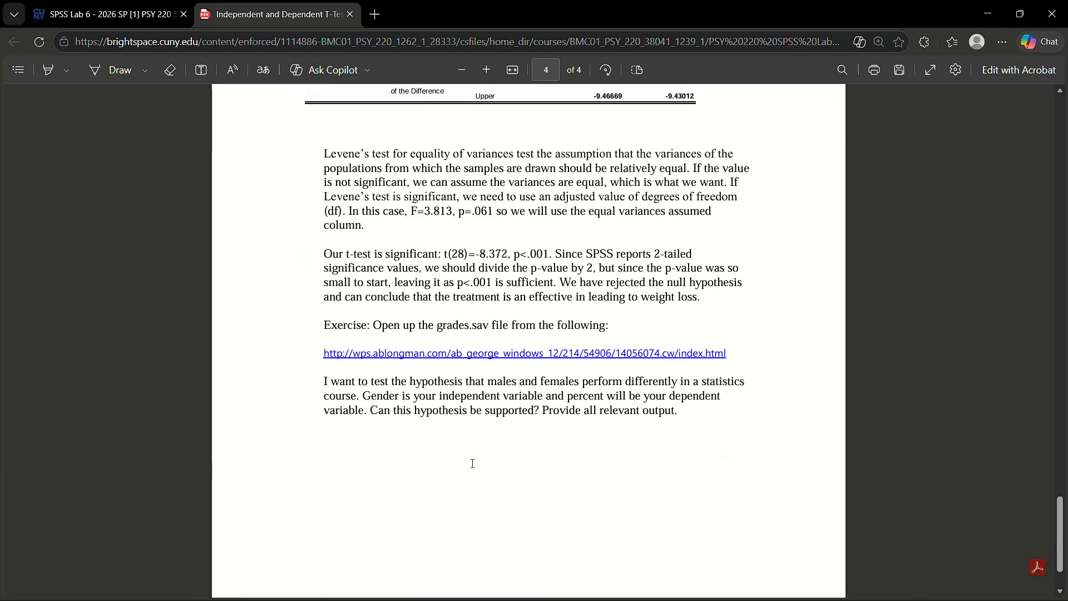
{"action": "scroll", "coordinate": [493, 415], "scroll_direction": "down", "scroll_amount": 1}
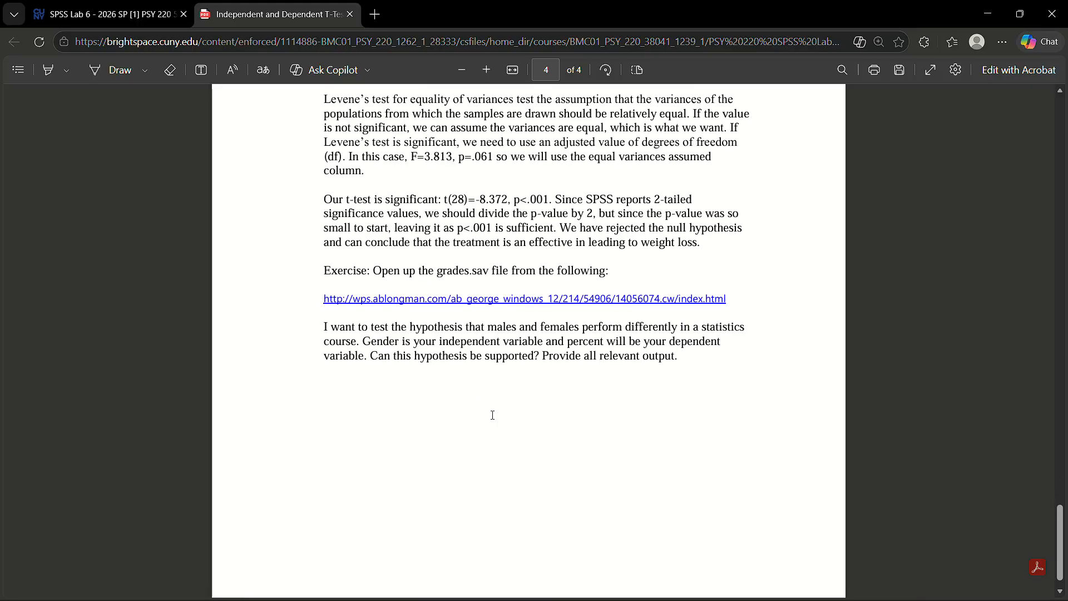
{"action": "scroll", "coordinate": [492, 415], "scroll_direction": "up", "scroll_amount": 9}
{"action": "scroll", "coordinate": [504, 316], "scroll_direction": "down", "scroll_amount": 9}
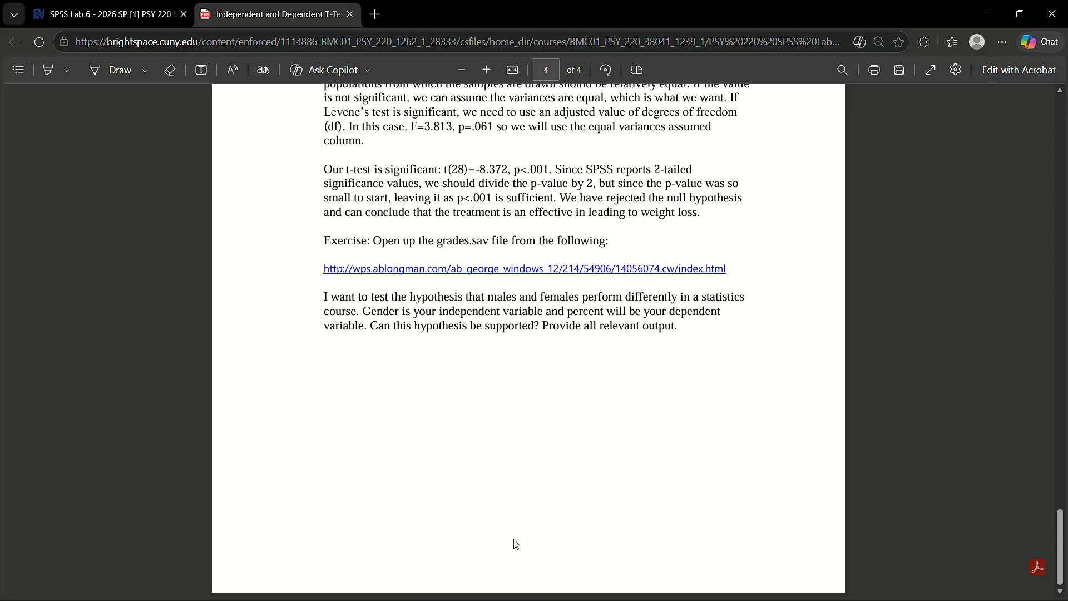
{"action": "key", "text": "alt+Tab"}
{"action": "key", "text": "Tab"}
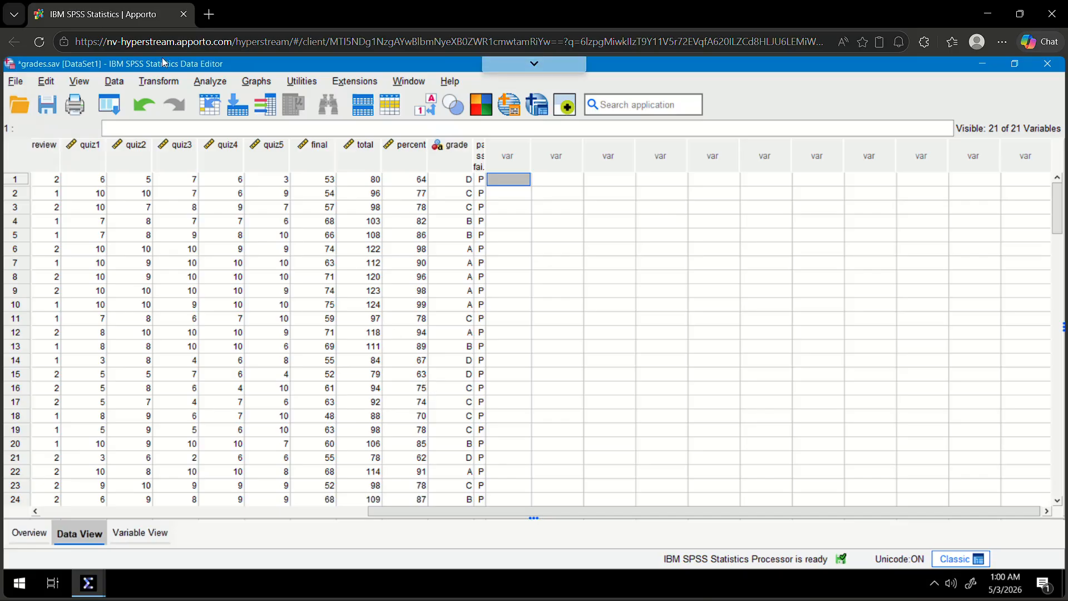
{"action": "left_click", "coordinate": [223, 82]}
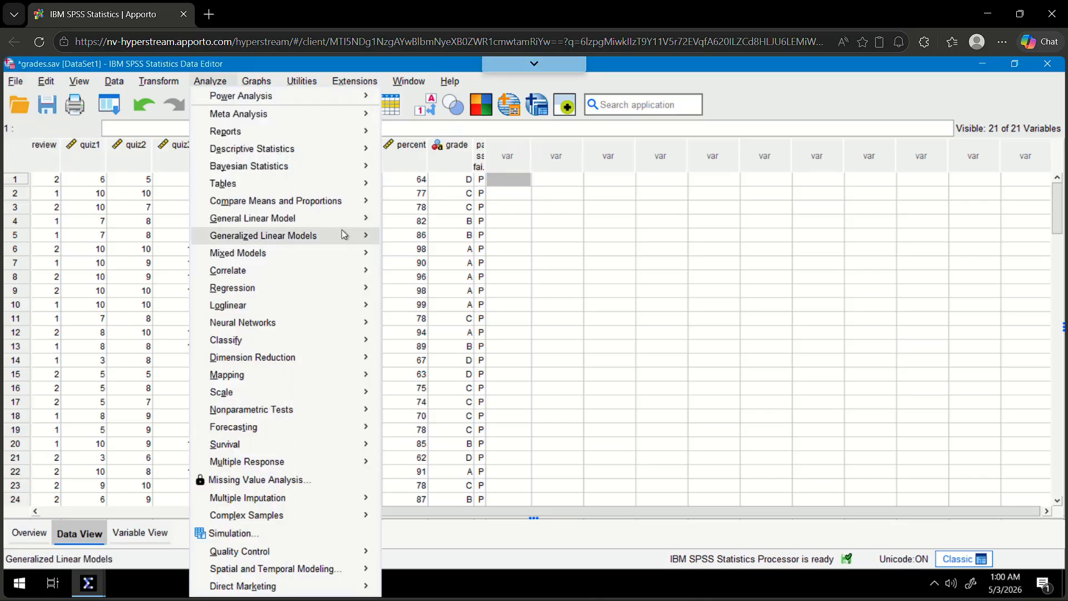
{"action": "mouse_move", "coordinate": [314, 205]}
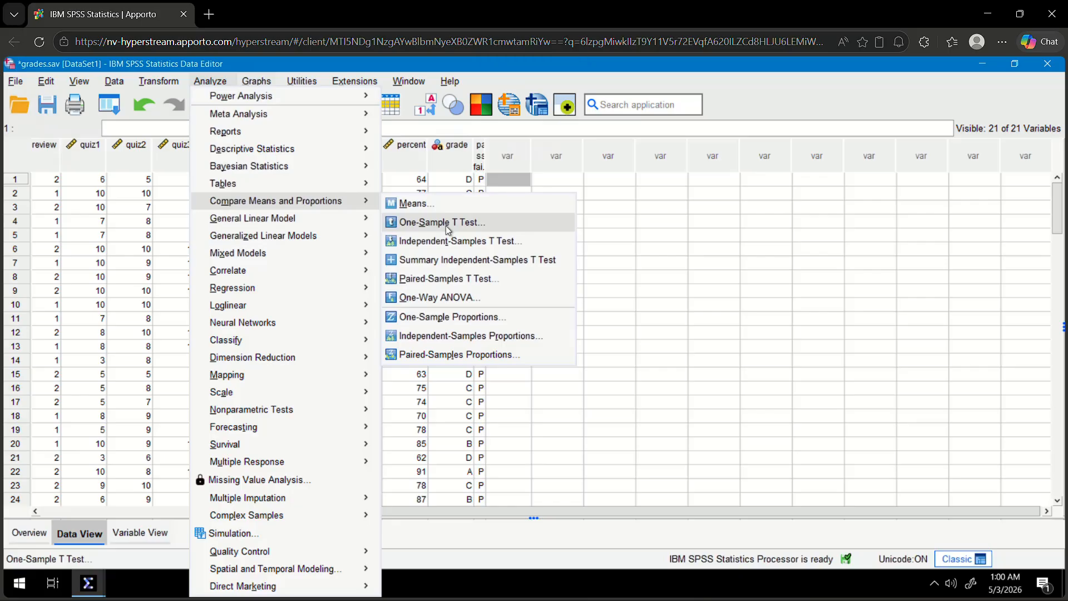
{"action": "left_click", "coordinate": [468, 248]}
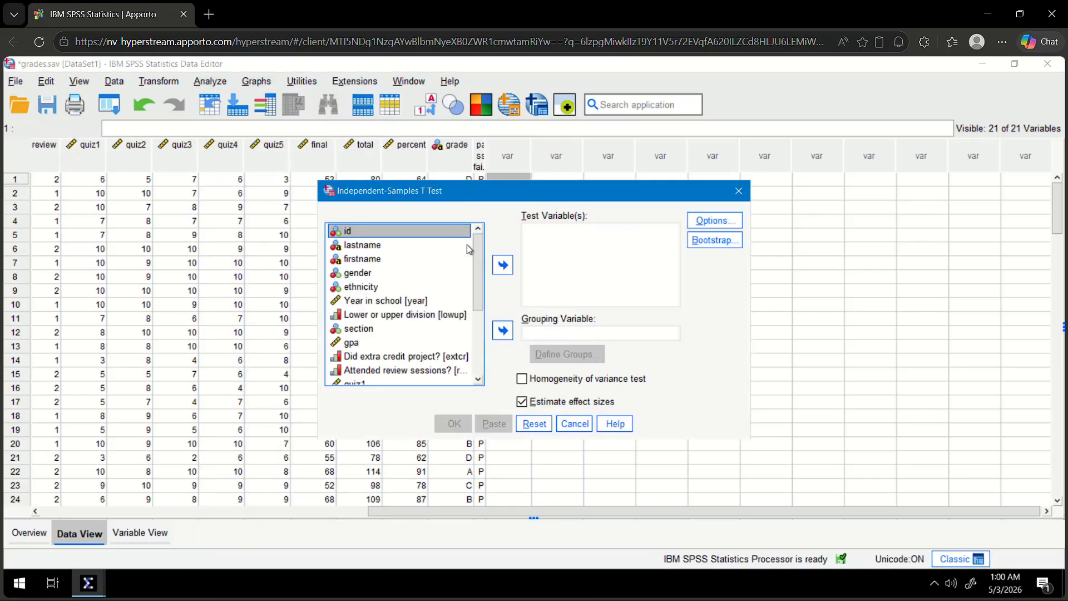
{"action": "left_click", "coordinate": [369, 275]}
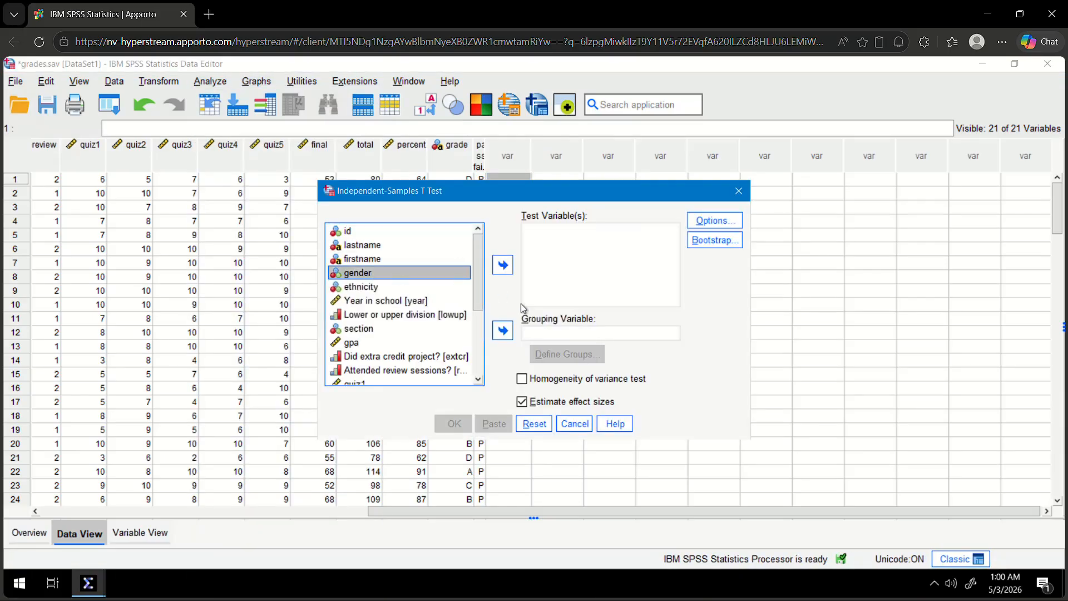
{"action": "left_click", "coordinate": [502, 331]}
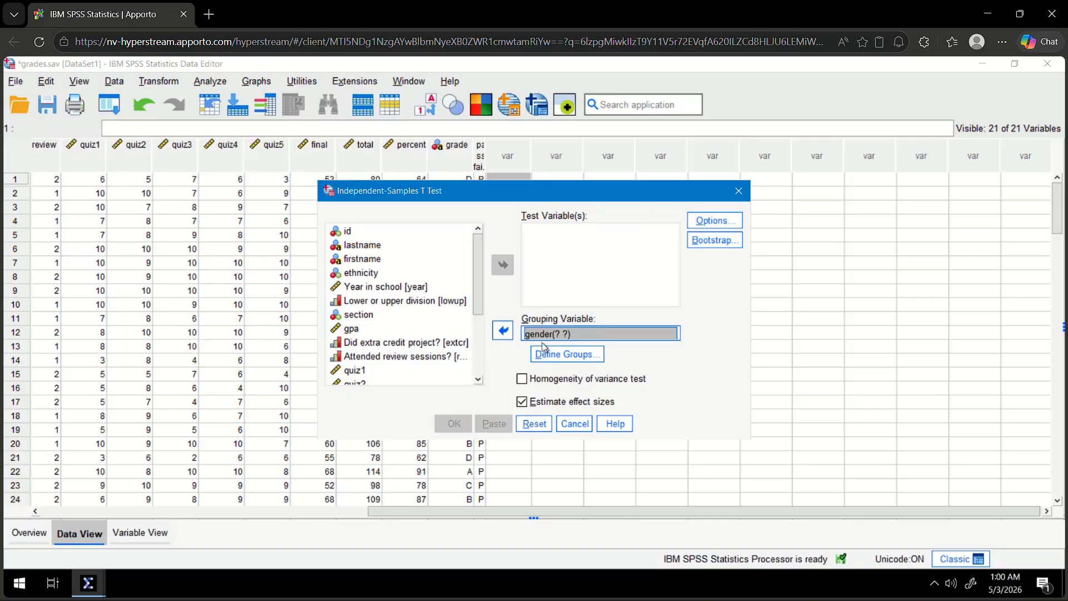
{"action": "left_click", "coordinate": [578, 420]}
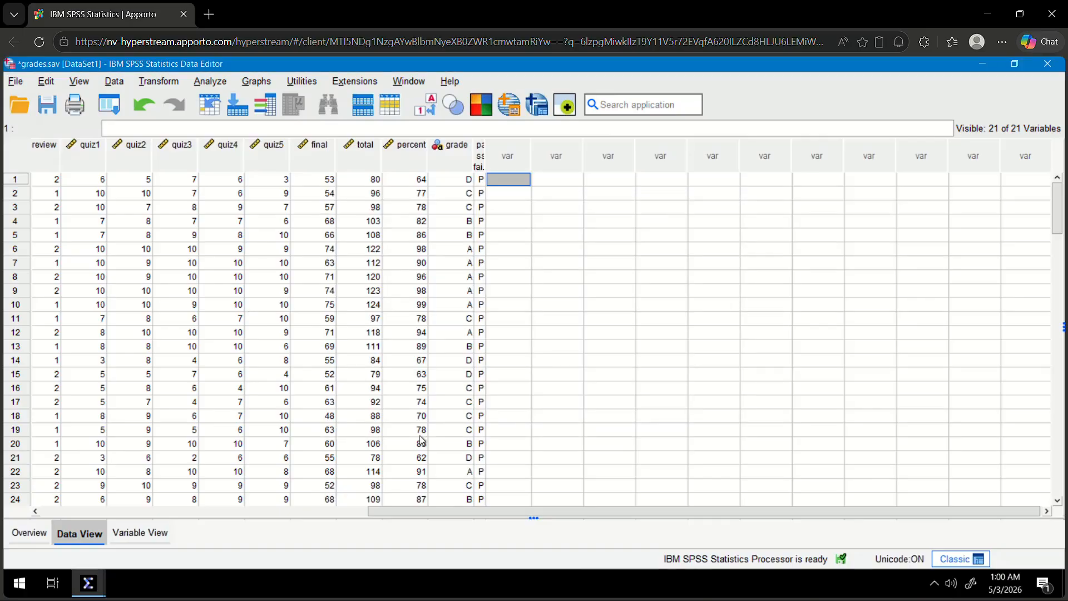
Examine how gender is coded in the grades.sav data and look over the columns through percent and grade.
{"action": "left_click", "coordinate": [348, 512]}
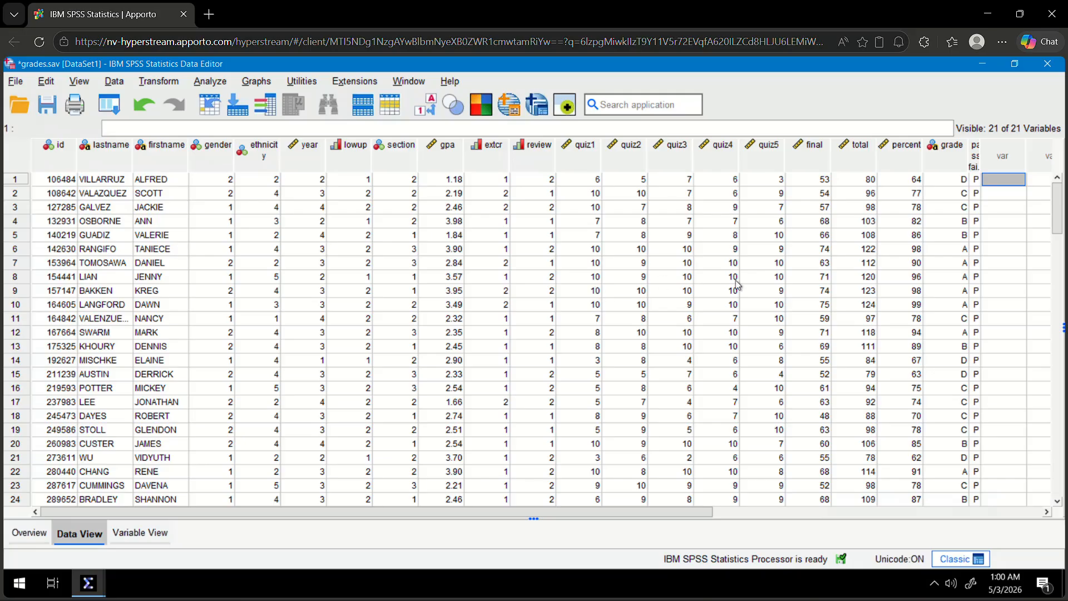
{"action": "scroll", "coordinate": [735, 285], "scroll_direction": "down", "scroll_amount": 1}
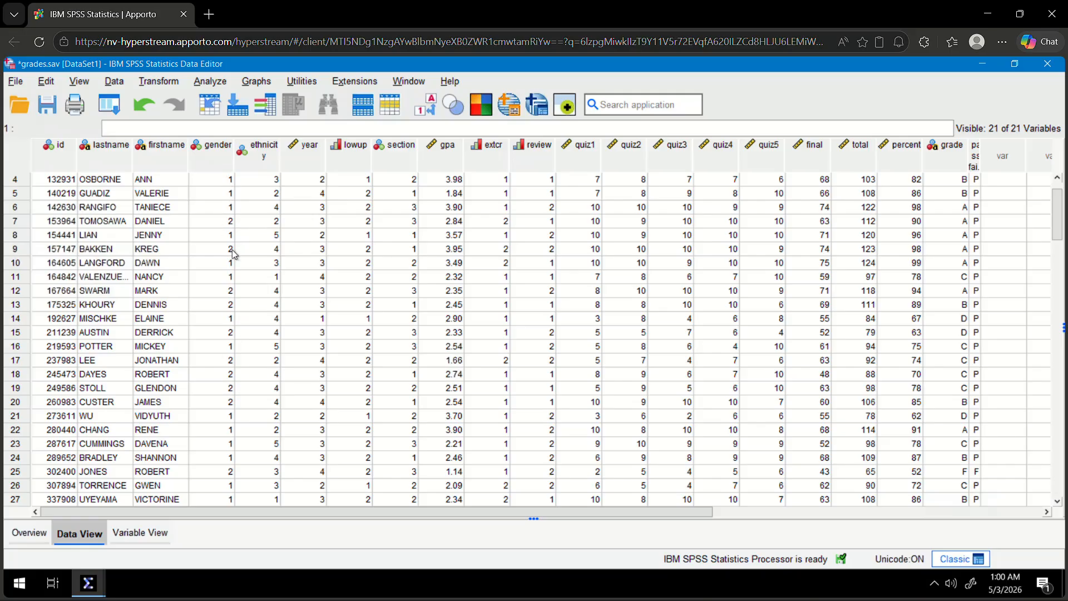
{"action": "key", "text": "alt+Tab"}
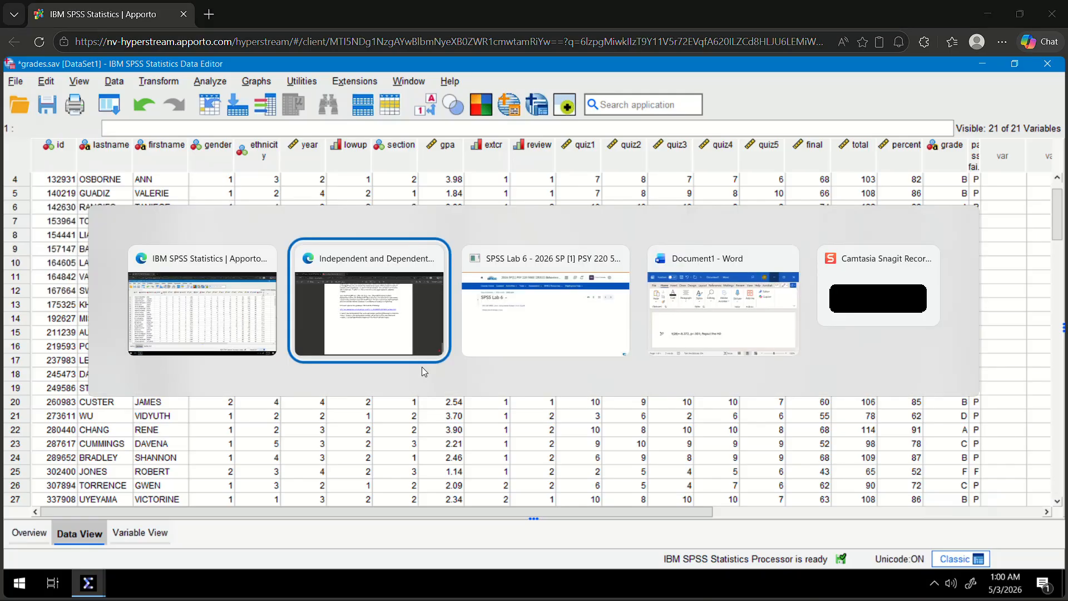
{"action": "key", "text": "alt+Tab"}
{"action": "key", "text": "alt+Tab"}
{"action": "key", "text": "alt+Tab"}
{"action": "key", "text": "alt+Tab"}
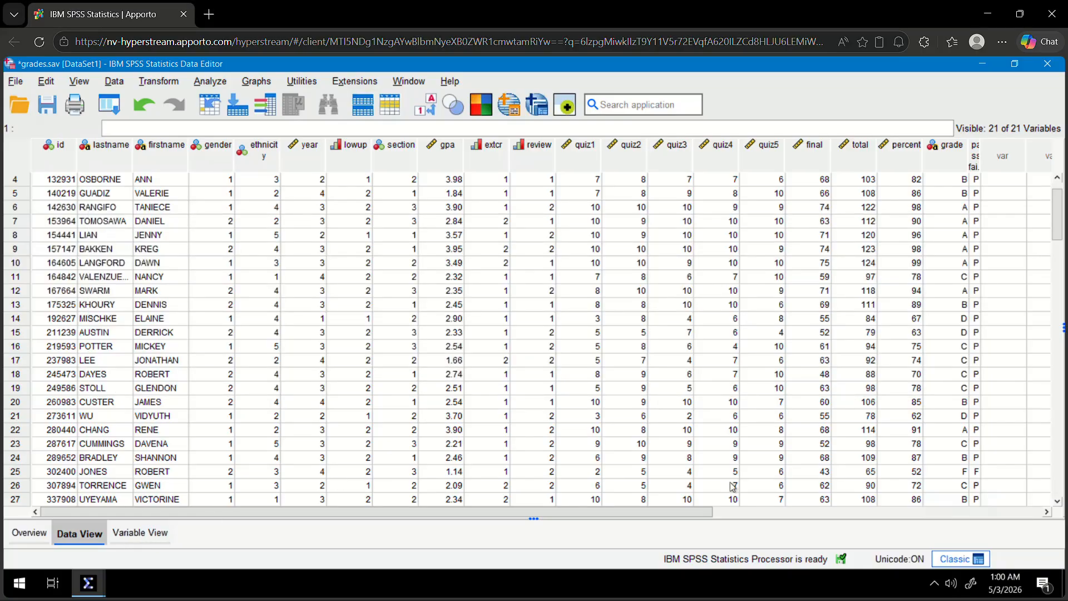
{"action": "left_click", "coordinate": [833, 513]}
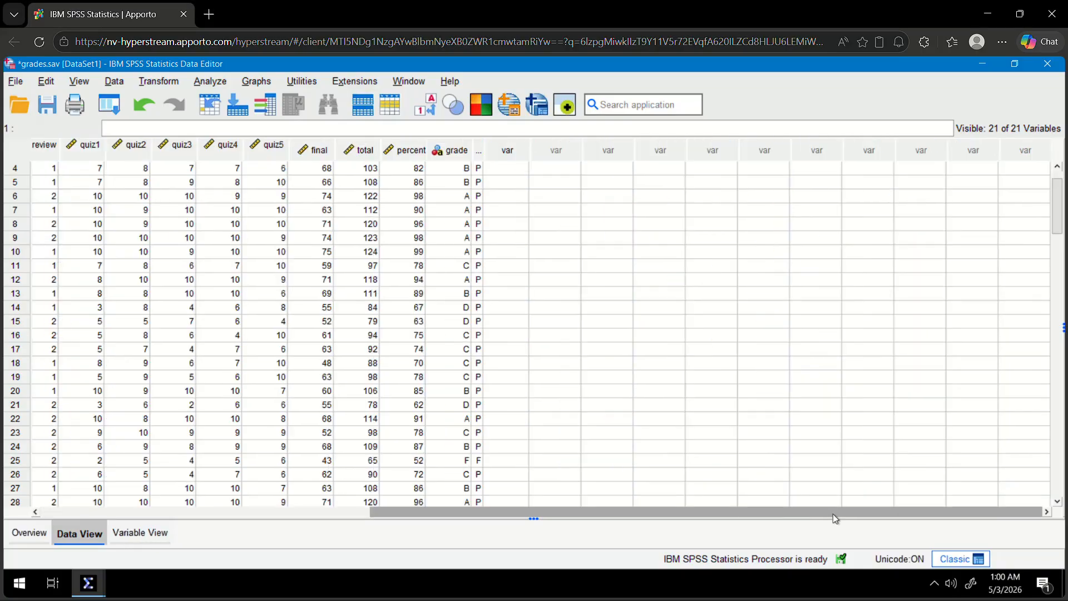
Set up an independent-samples t-test on the grades.sav data with percent as the test variable and gender as the grouping variable.
{"action": "left_click", "coordinate": [212, 82]}
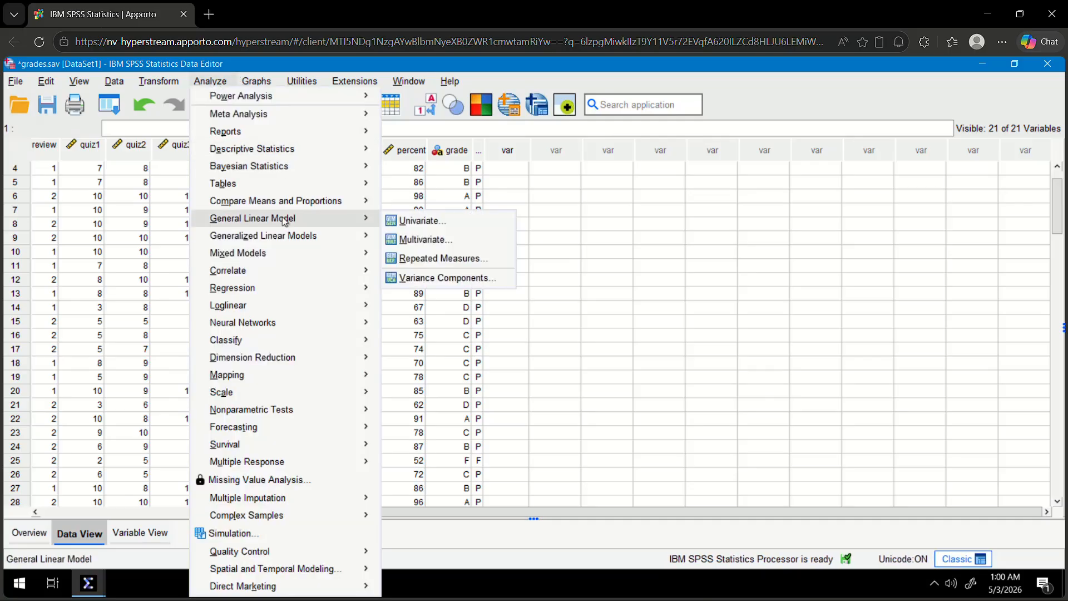
{"action": "mouse_move", "coordinate": [292, 201]}
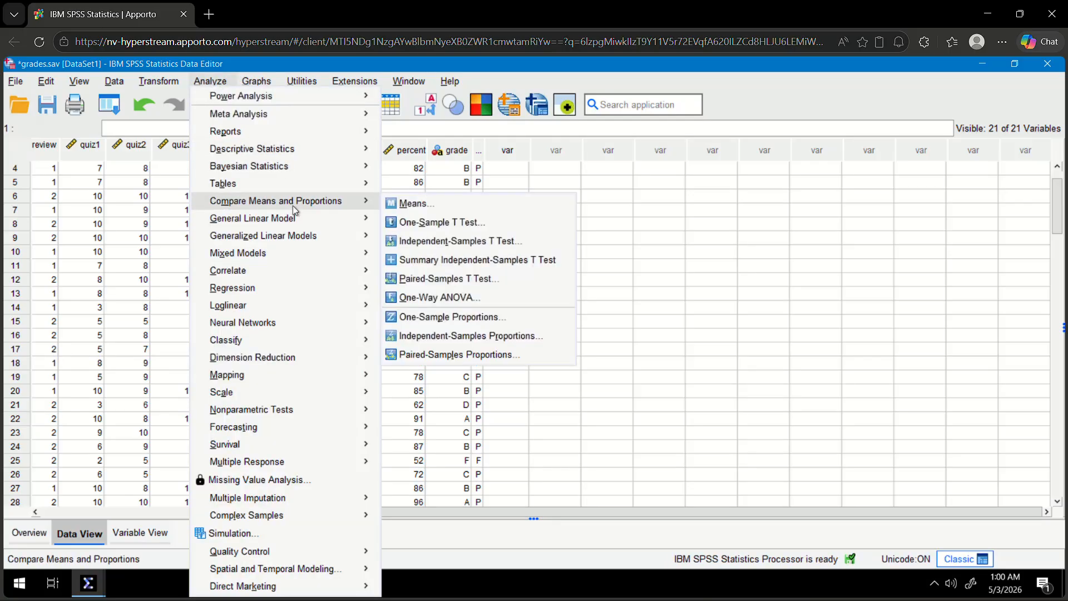
{"action": "left_click", "coordinate": [465, 241]}
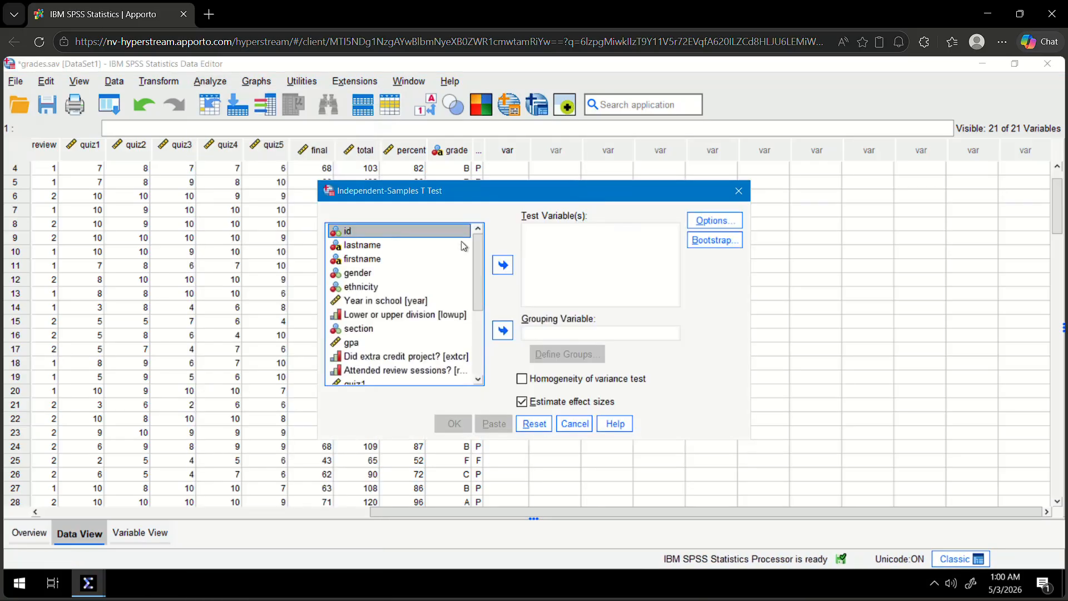
{"action": "left_click", "coordinate": [367, 275]}
{"action": "left_click", "coordinate": [503, 332]}
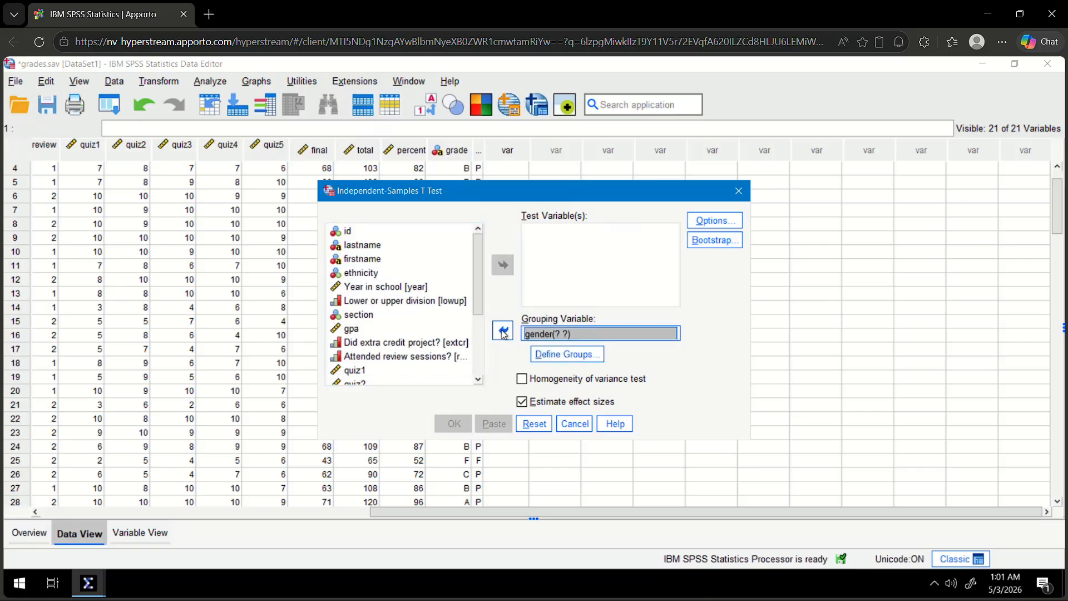
{"action": "left_click", "coordinate": [479, 349]}
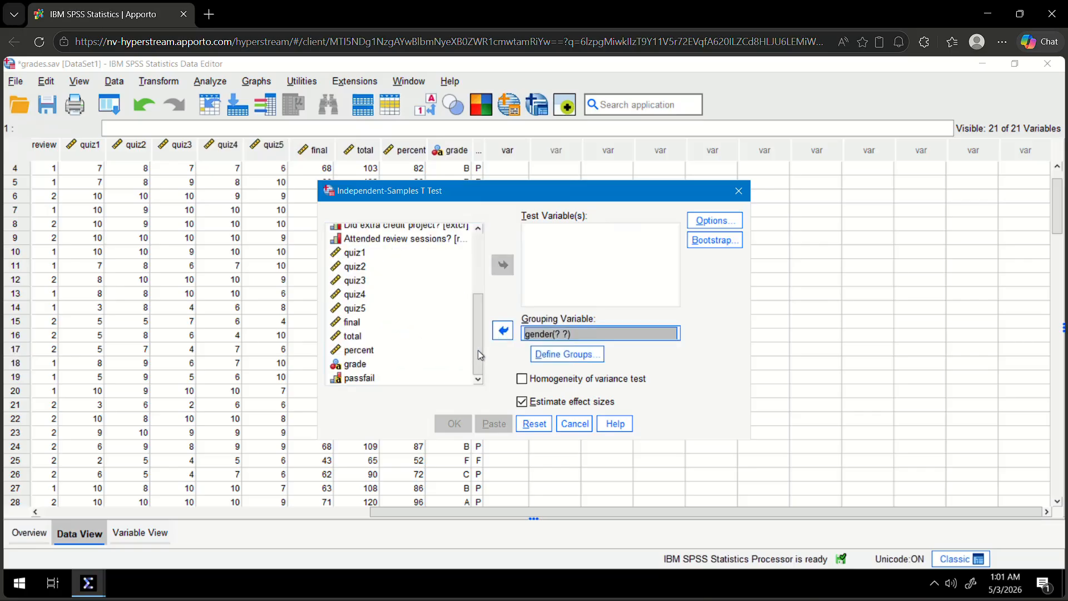
{"action": "left_click", "coordinate": [359, 349]}
{"action": "left_click", "coordinate": [506, 268]}
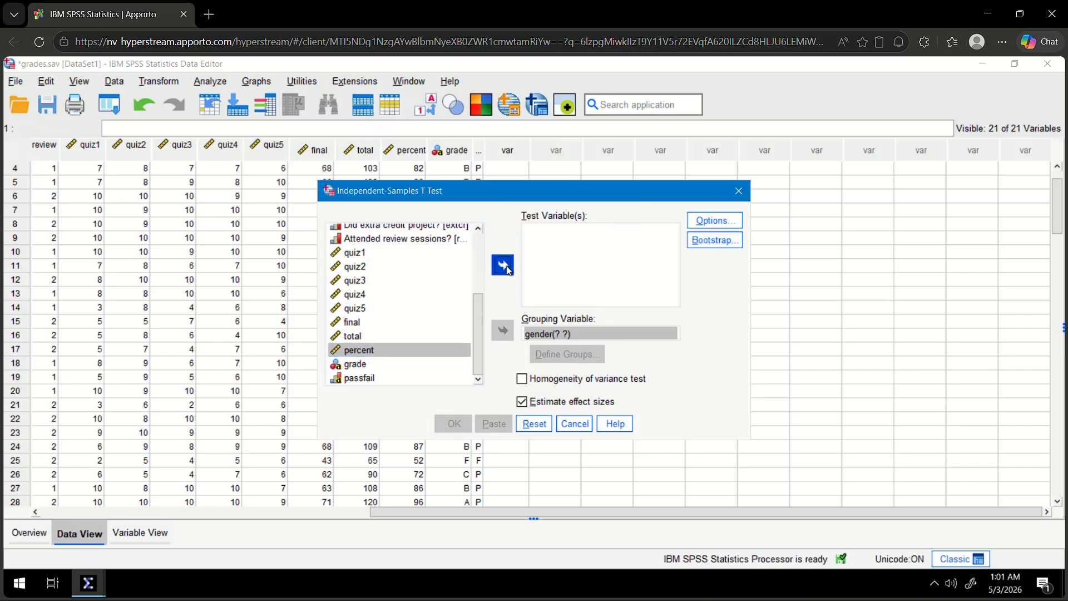
Define the gender groups as 1 and 2, and run the t-test with a 95% confidence interval.
{"action": "left_click", "coordinate": [576, 334]}
{"action": "left_click", "coordinate": [575, 355]}
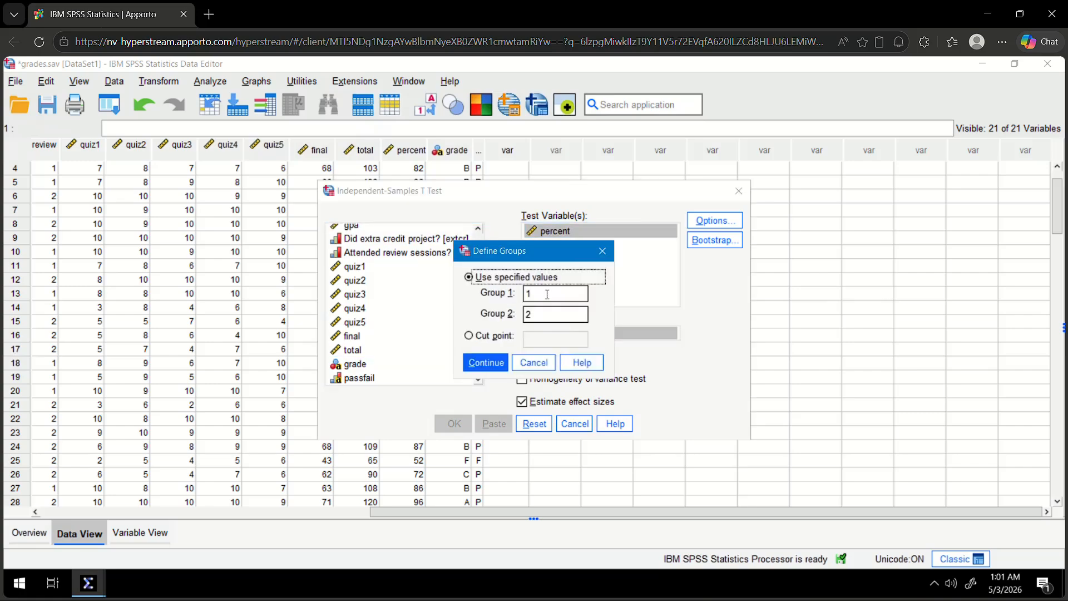
{"action": "left_click", "coordinate": [485, 363]}
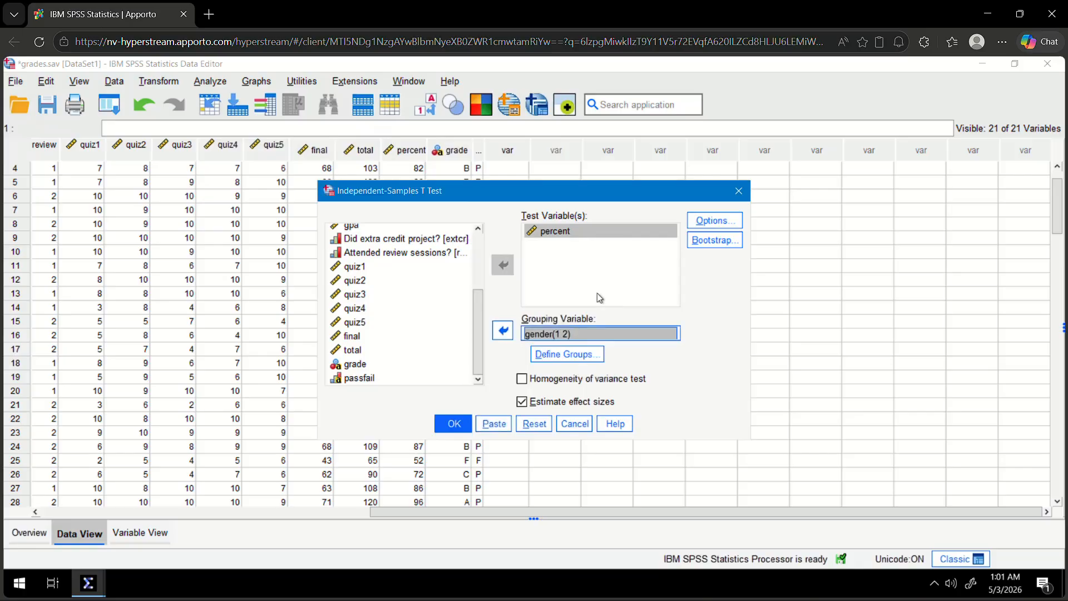
{"action": "left_click", "coordinate": [715, 220]}
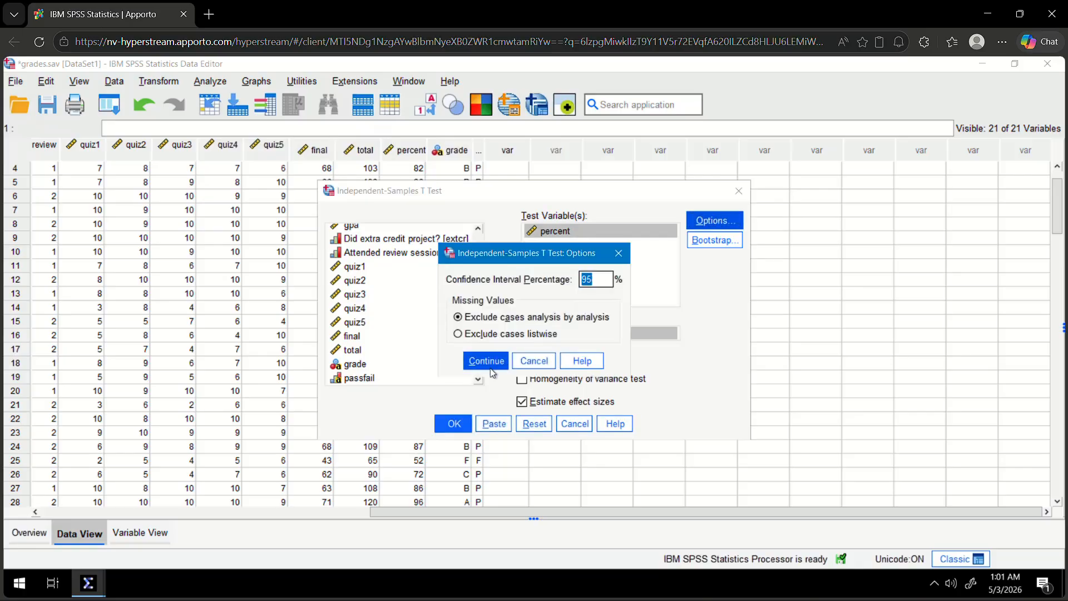
{"action": "left_click", "coordinate": [487, 364]}
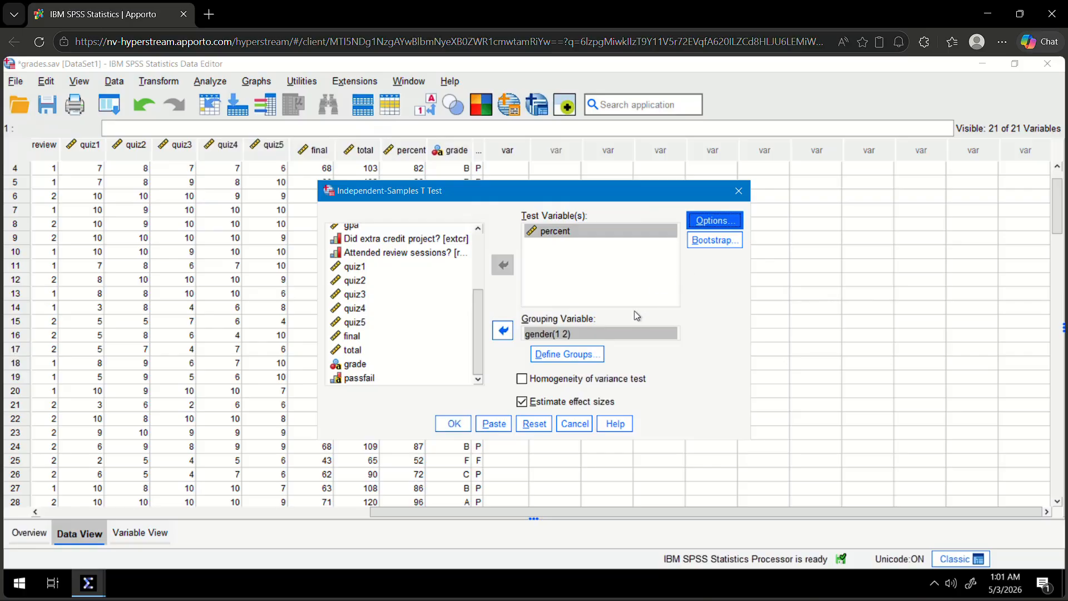
{"action": "left_click", "coordinate": [459, 424]}
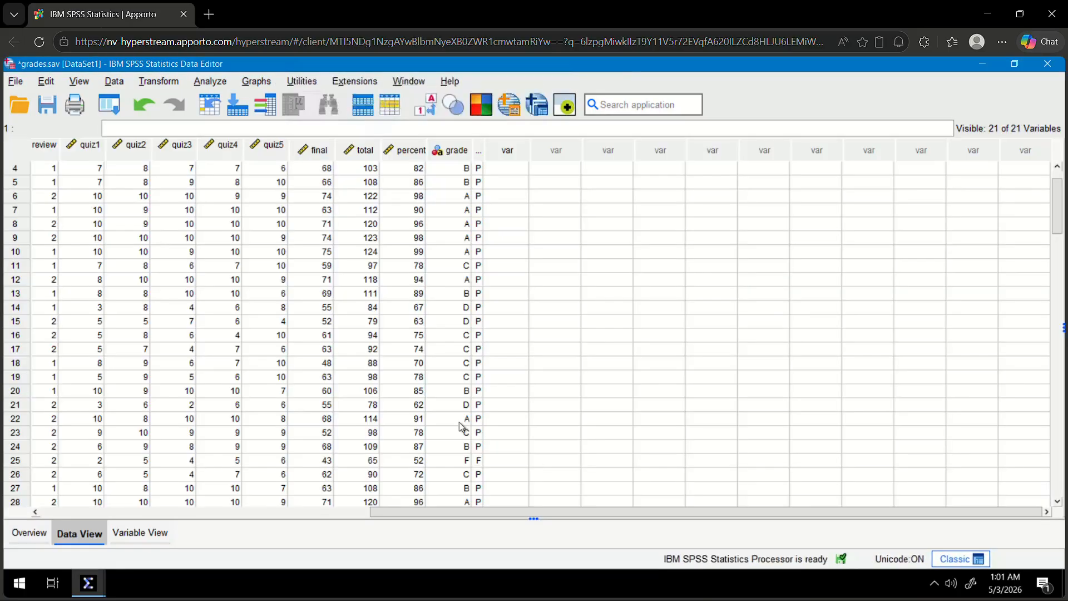
Review the percent-by-gender t-test output in the Viewer and check it against the exercise question in the Independent T-Test handout.
{"action": "left_click", "coordinate": [90, 584]}
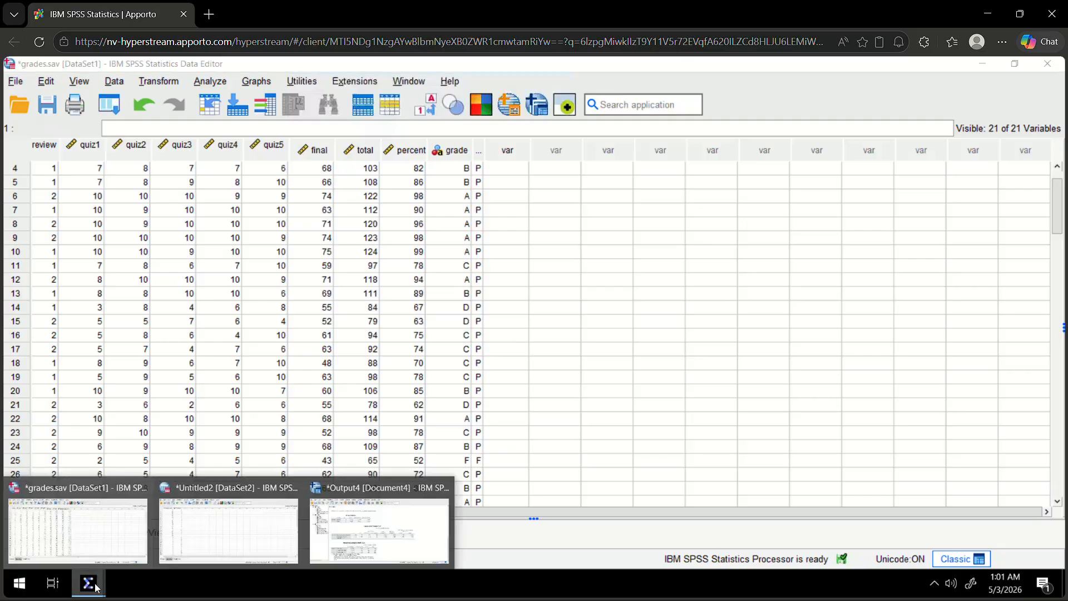
{"action": "left_click", "coordinate": [365, 549]}
{"action": "scroll", "coordinate": [582, 456], "scroll_direction": "down", "scroll_amount": 1}
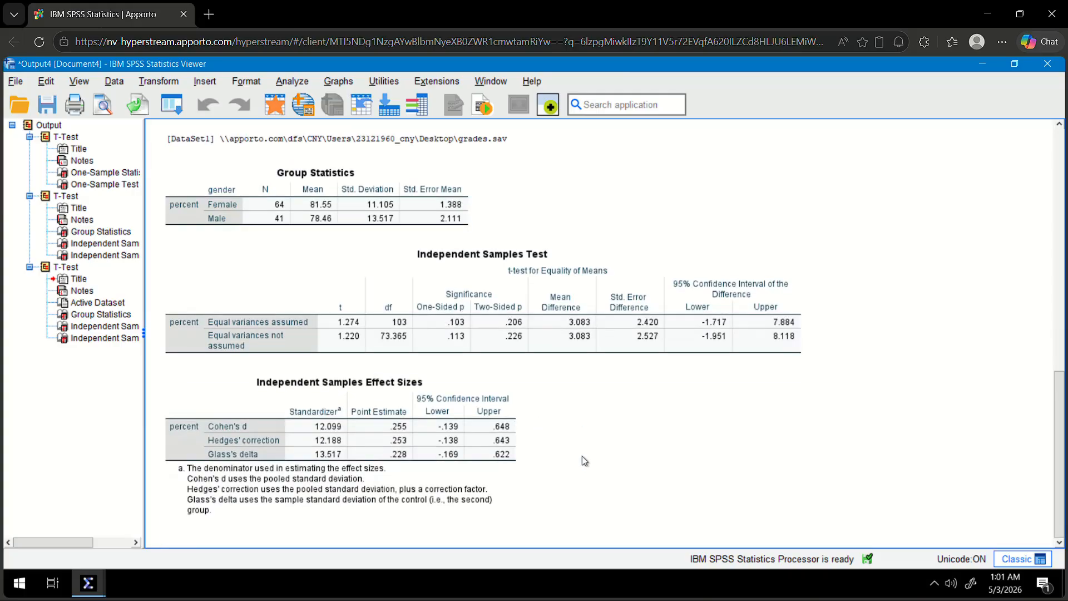
{"action": "left_click", "coordinate": [431, 281]}
{"action": "left_click", "coordinate": [306, 204]}
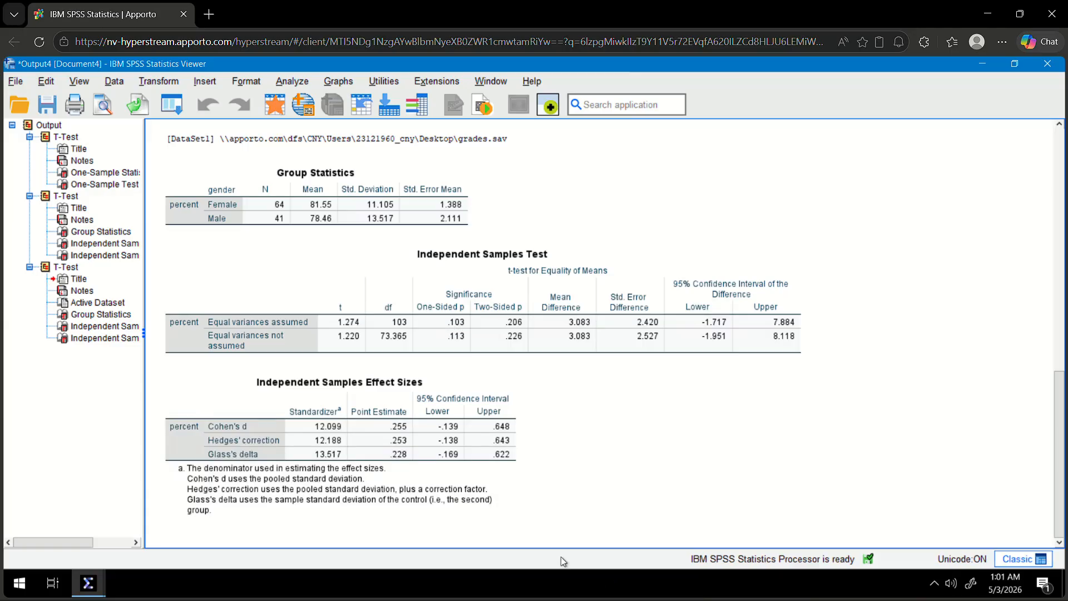
{"action": "key", "text": "alt+Tab"}
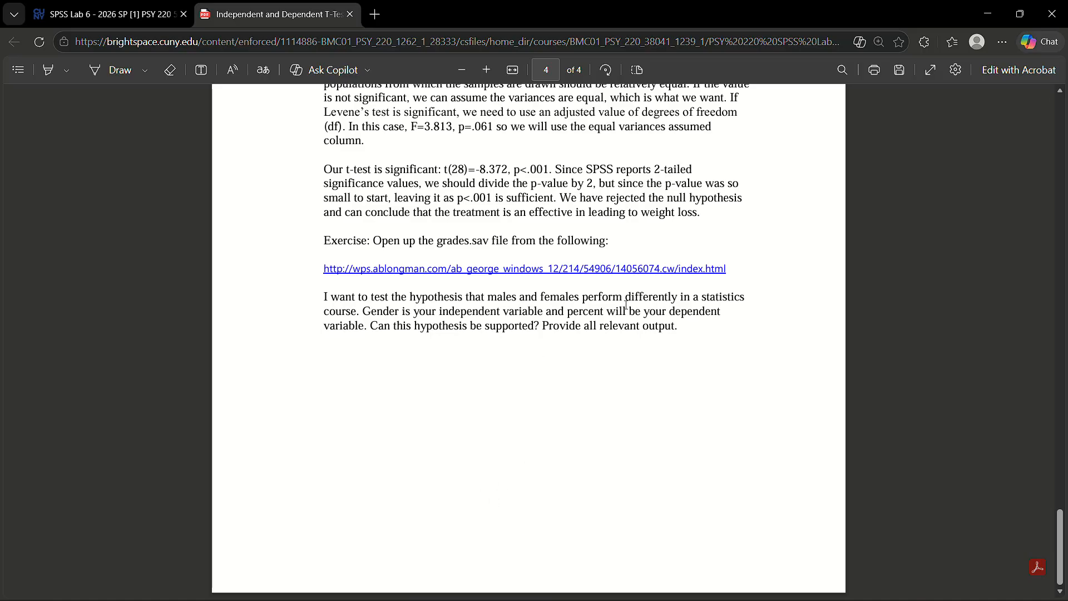
{"action": "key", "text": "alt+Tab"}
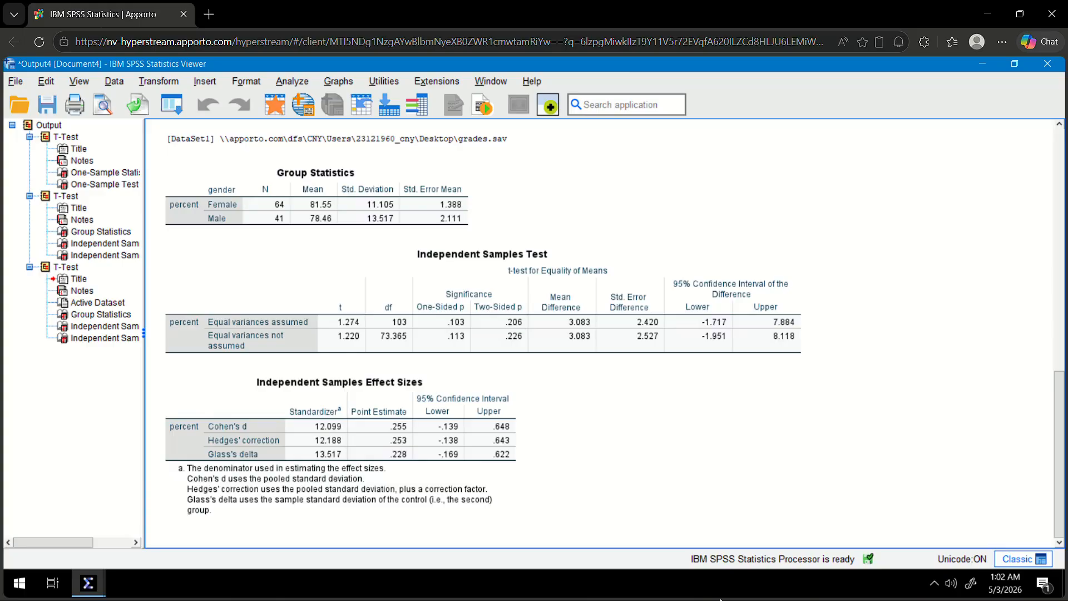
Switch to the Word document and delete the Weight_Loss t-test write-up.
{"action": "key", "text": "alt+Tab"}
{"action": "key", "text": "alt+Tab"}
{"action": "key", "text": "alt+Tab"}
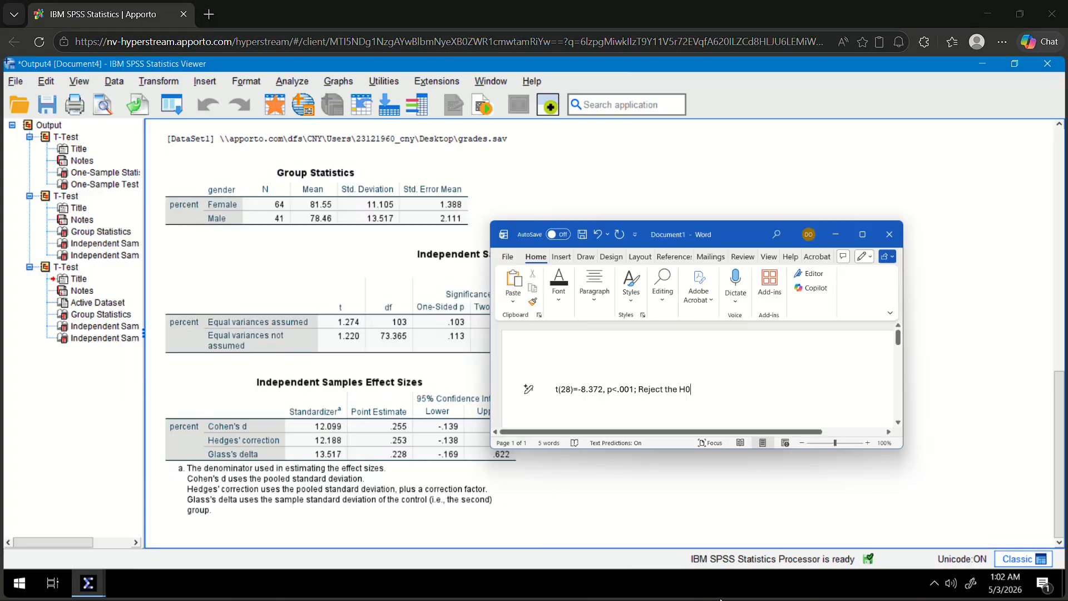
{"action": "key", "text": "BackSpace"}
{"action": "key", "text": "BackSpace"}
{"action": "key", "text": "BackSpace"}
{"action": "key", "text": "BackSpace"}
{"action": "key", "text": "BackSpace"}
{"action": "key", "text": "BackSpace"}
{"action": "key", "text": "BackSpace"}
{"action": "key", "text": "BackSpace"}
{"action": "key", "text": "BackSpace"}
{"action": "key", "text": "BackSpace"}
{"action": "key", "text": "BackSpace"}
{"action": "key", "text": "BackSpace"}
{"action": "key", "text": "BackSpace"}
{"action": "key", "text": "BackSpace"}
{"action": "key", "text": "BackSpace"}
{"action": "key", "text": "BackSpace"}
{"action": "key", "text": "BackSpace"}
{"action": "key", "text": "BackSpace"}
{"action": "key", "text": "BackSpace"}
{"action": "key", "text": "BackSpace"}
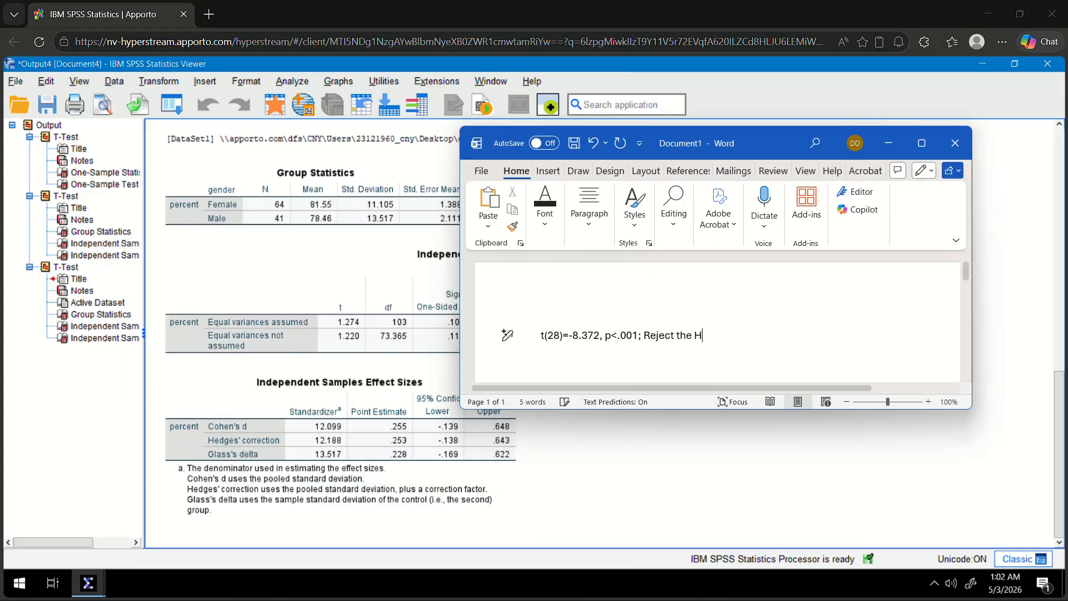
{"action": "key", "text": "BackSpace"}
{"action": "key", "text": "BackSpace"}
{"action": "key", "text": "BackSpace"}
{"action": "key", "text": "BackSpace"}
{"action": "key", "text": "BackSpace"}
{"action": "key", "text": "BackSpace"}
{"action": "key", "text": "BackSpace"}
{"action": "key", "text": "BackSpace"}
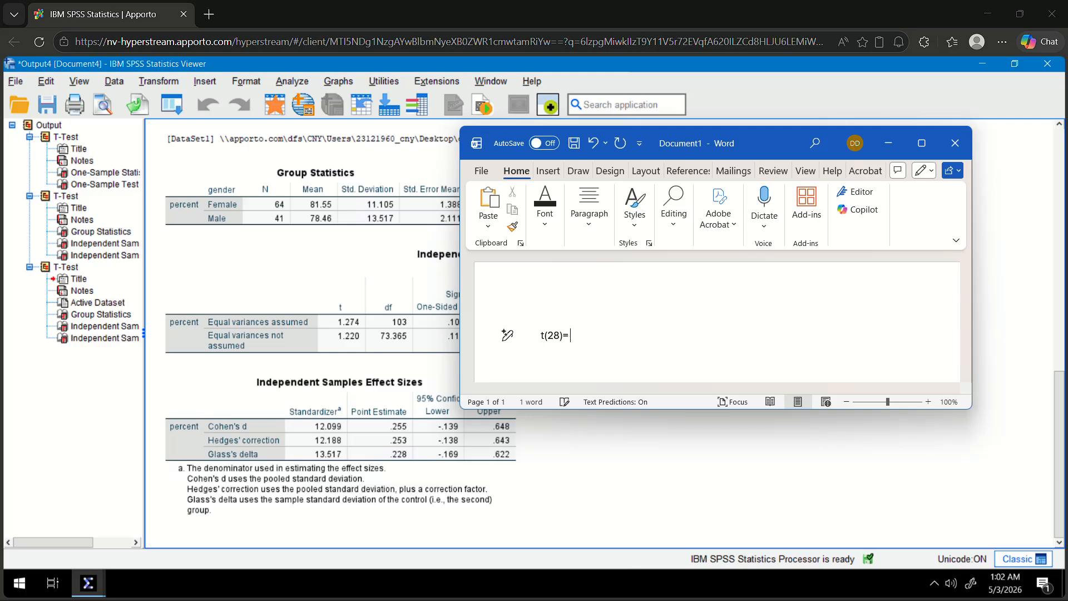
Write the result "t(103)=1.274, p=.206; fail to reject H0" in the Word document, and minimise it.
{"action": "type", "text": "t(103)=1.274, p=.206; fail to reje"}
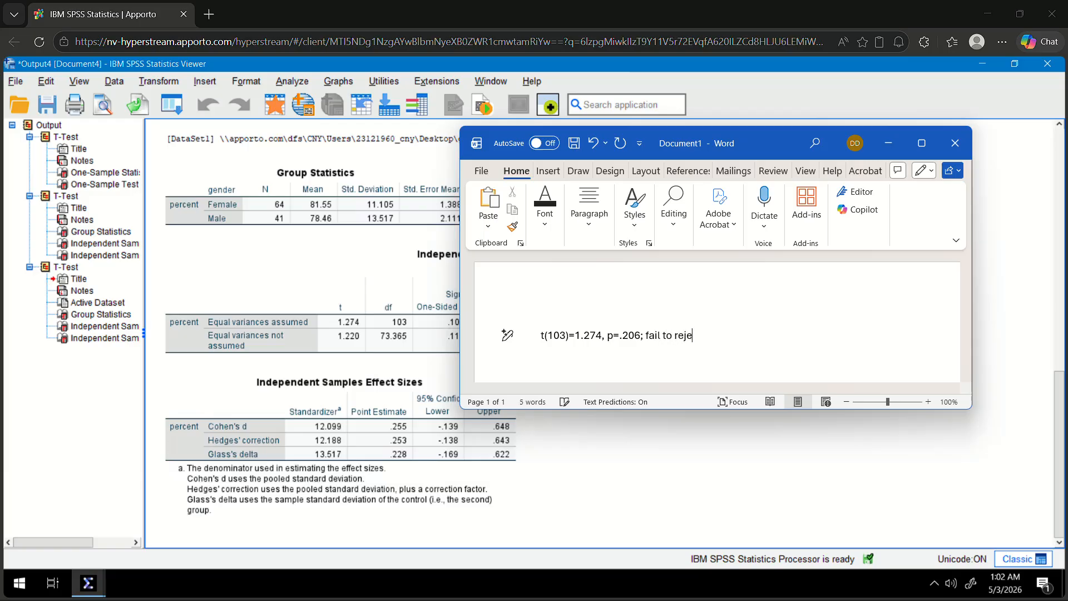
{"action": "type", "text": "ct H0"}
{"action": "left_click", "coordinate": [889, 143]}
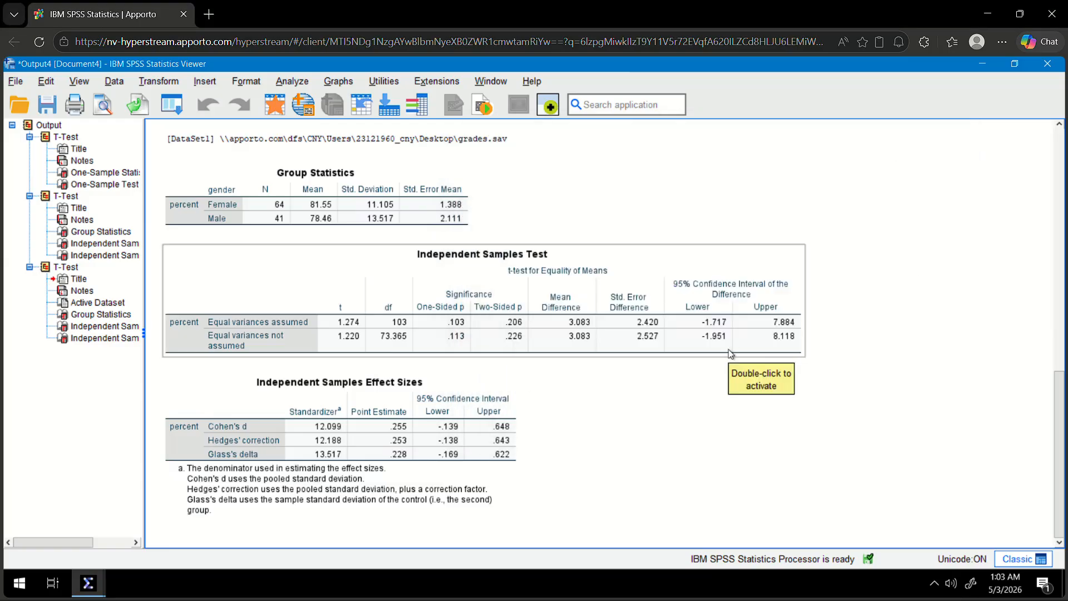
Look over the earlier one-sample and Weight_Loss t-test tables in the output, and bring the Word document back to the front.
{"action": "scroll", "coordinate": [675, 389], "scroll_direction": "up", "scroll_amount": 15}
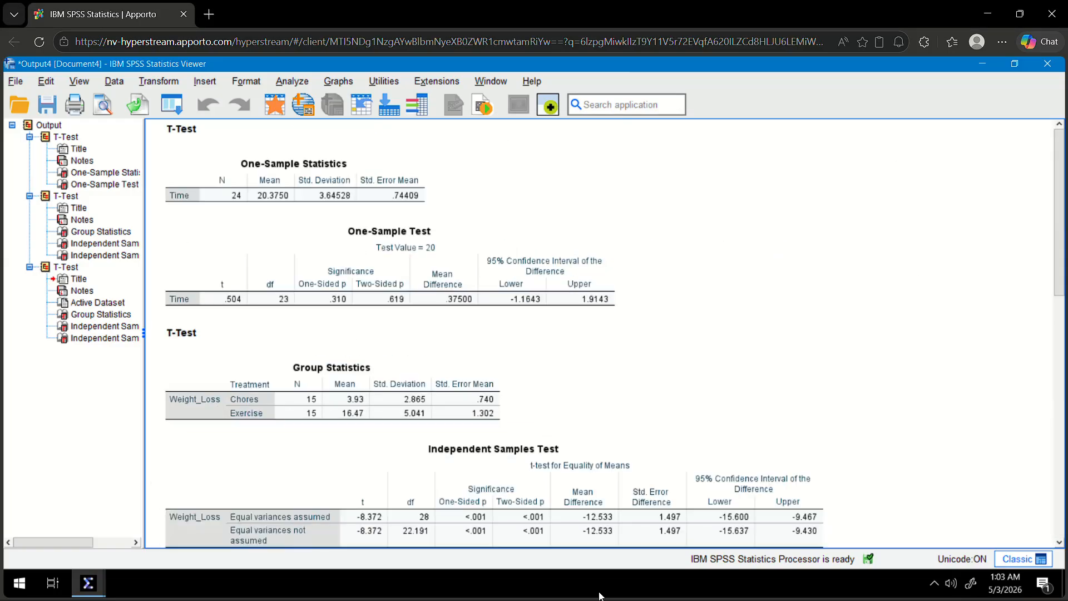
{"action": "left_click", "coordinate": [588, 533]}
{"action": "key", "text": "alt+Tab"}
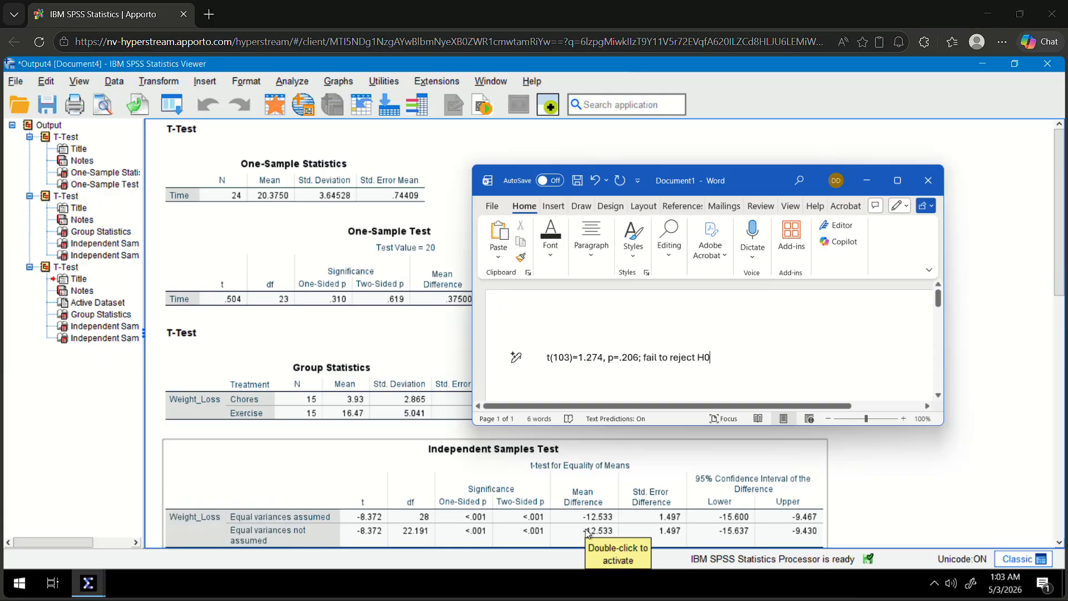
{"action": "key", "text": "alt+Tab"}
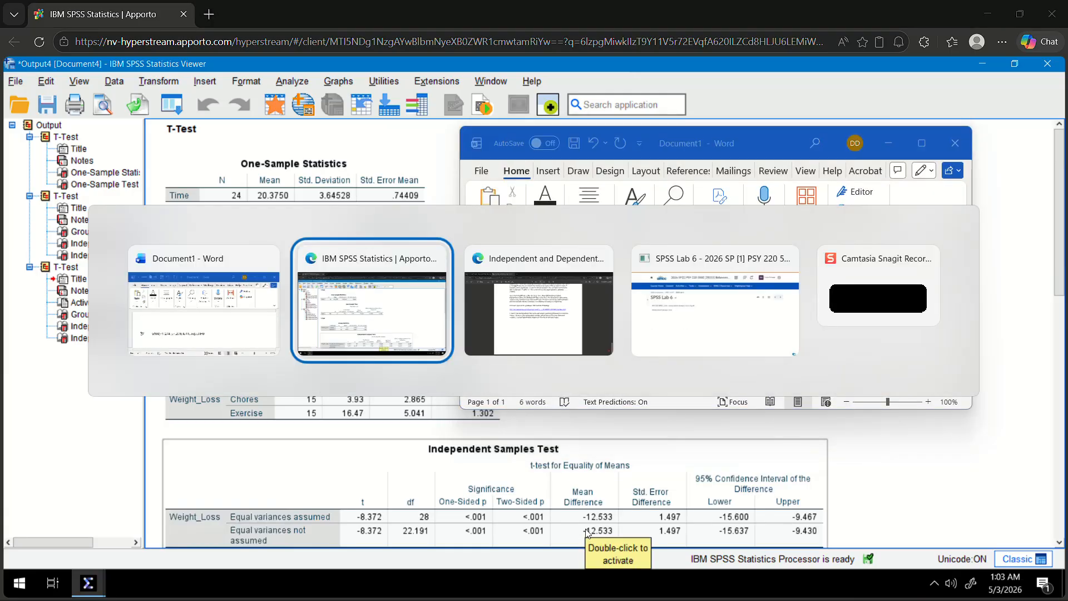
{"action": "key", "text": "alt+Tab"}
{"action": "key", "text": "alt+Tab"}
{"action": "key", "text": "alt+Tab"}
{"action": "key", "text": "alt+Tab"}
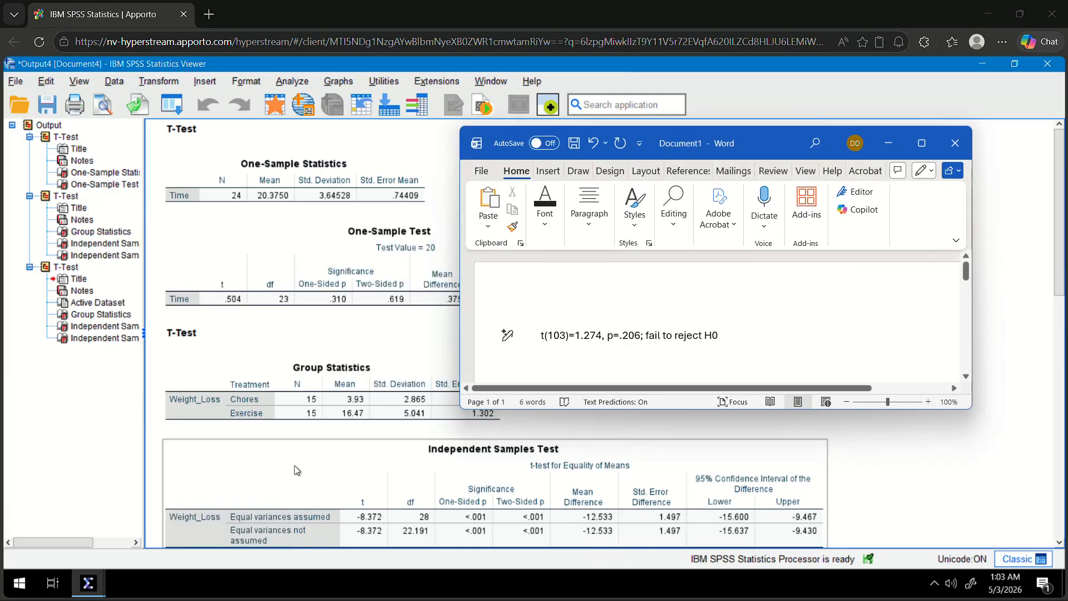
Bring the Untitled2 dataset to the front in SPSS and look over its Weight_Loss and Treatment columns.
{"action": "left_click", "coordinate": [92, 583]}
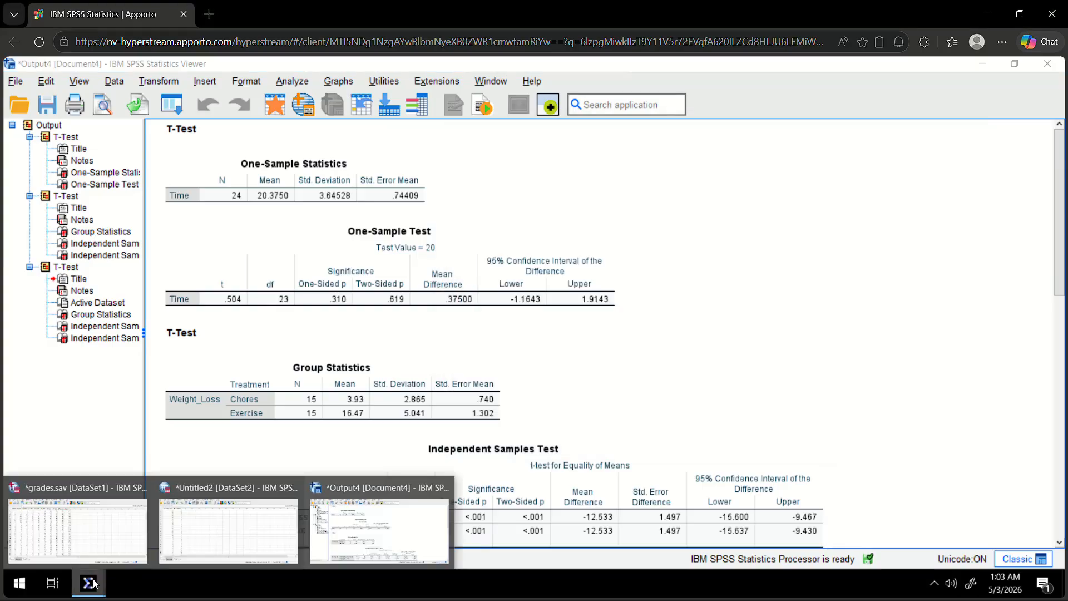
{"action": "left_click", "coordinate": [95, 555]}
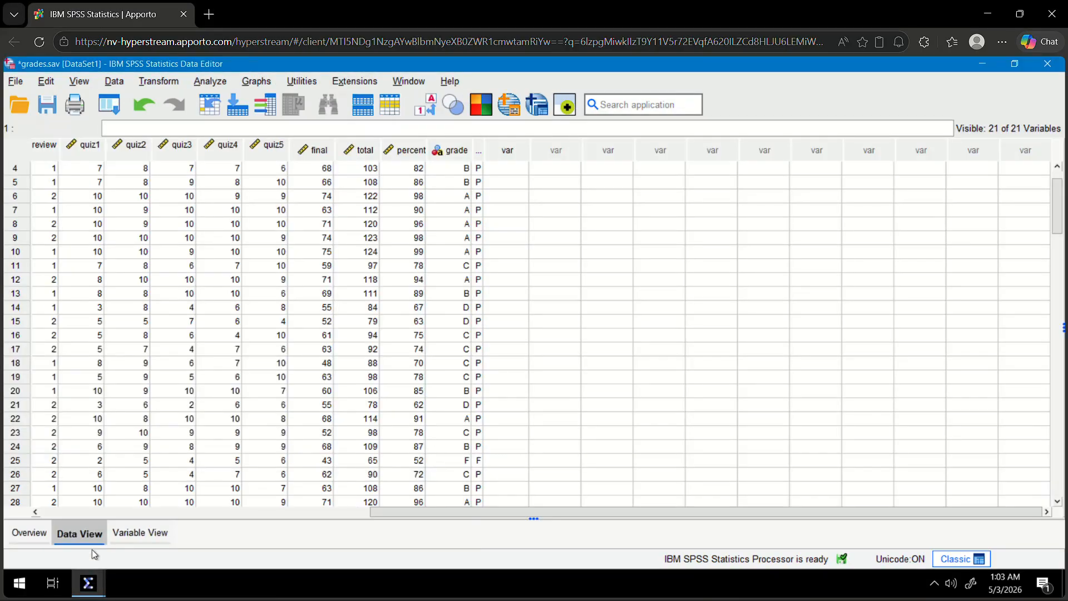
{"action": "left_click", "coordinate": [94, 586]}
{"action": "left_click", "coordinate": [211, 528]}
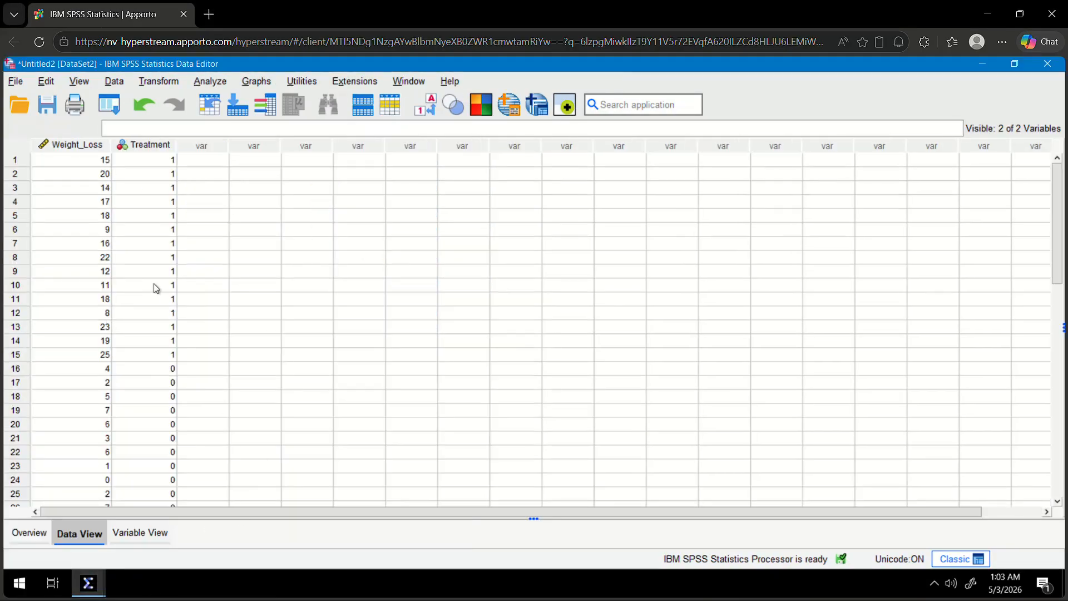
{"action": "scroll", "coordinate": [107, 232], "scroll_direction": "down", "scroll_amount": 3}
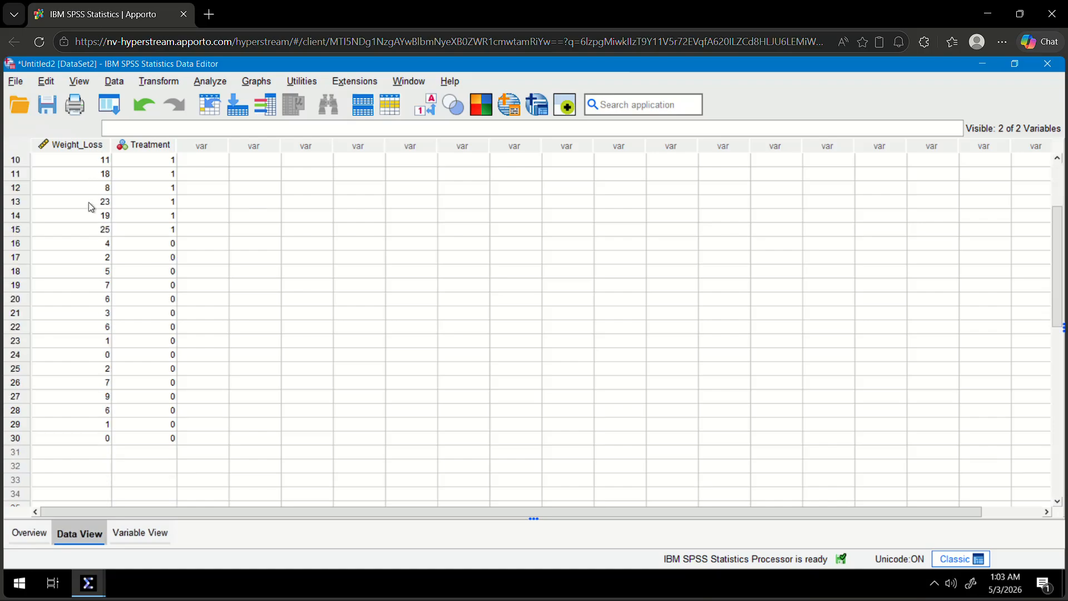
{"action": "scroll", "coordinate": [91, 207], "scroll_direction": "up", "scroll_amount": 3}
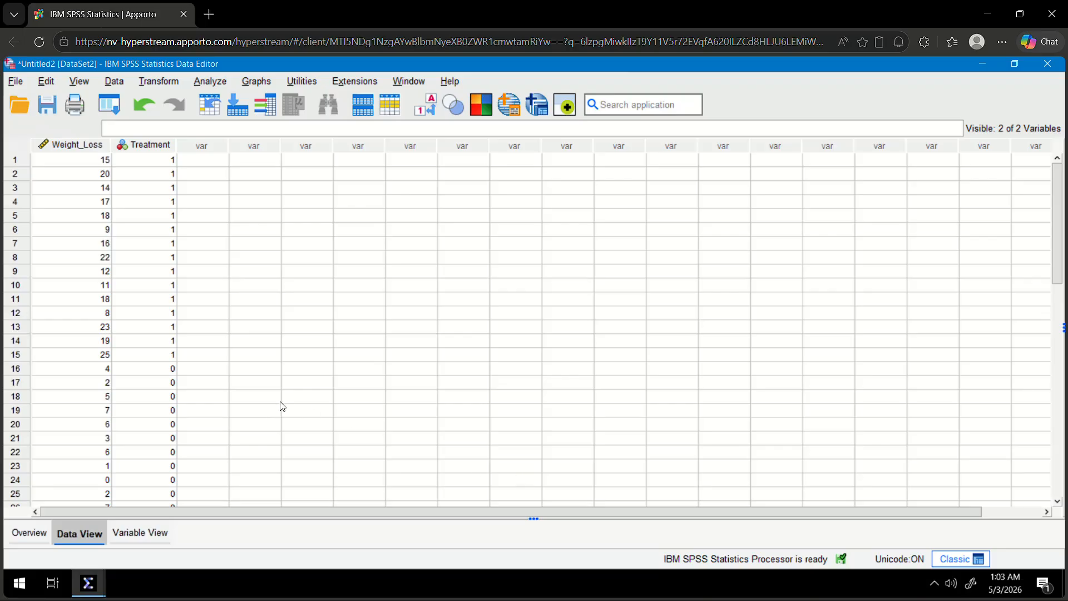
Look through the open windows and bring the Word document with the gender t-test result to the front.
{"action": "key", "text": "alt+Tab"}
{"action": "key", "text": "Tab"}
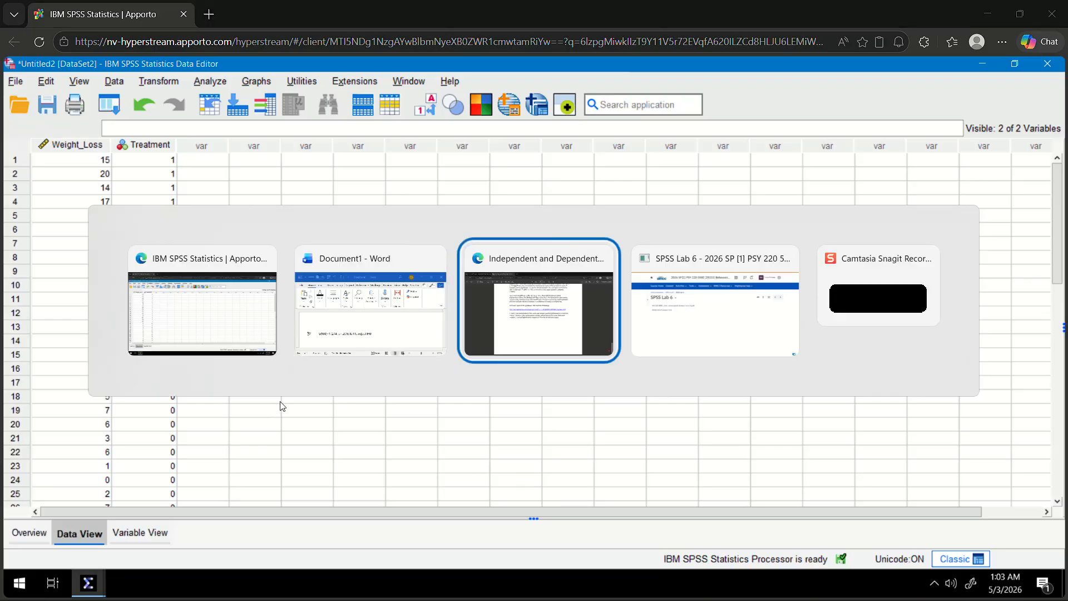
{"action": "key", "text": "Tab"}
{"action": "key", "text": "Tab"}
{"action": "key", "text": "Tab"}
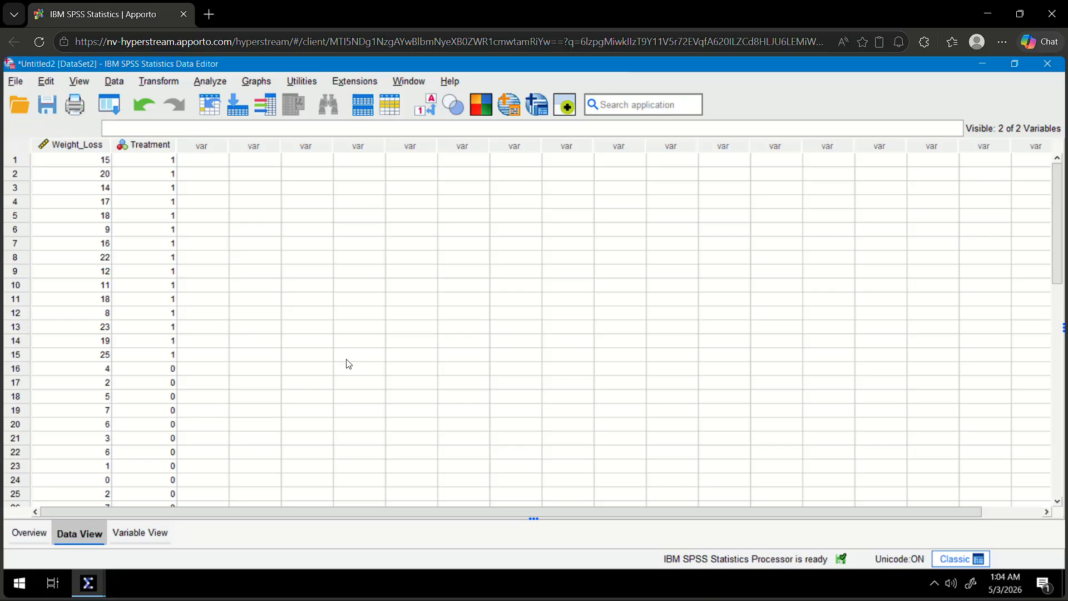
{"action": "key", "text": "alt+Tab"}
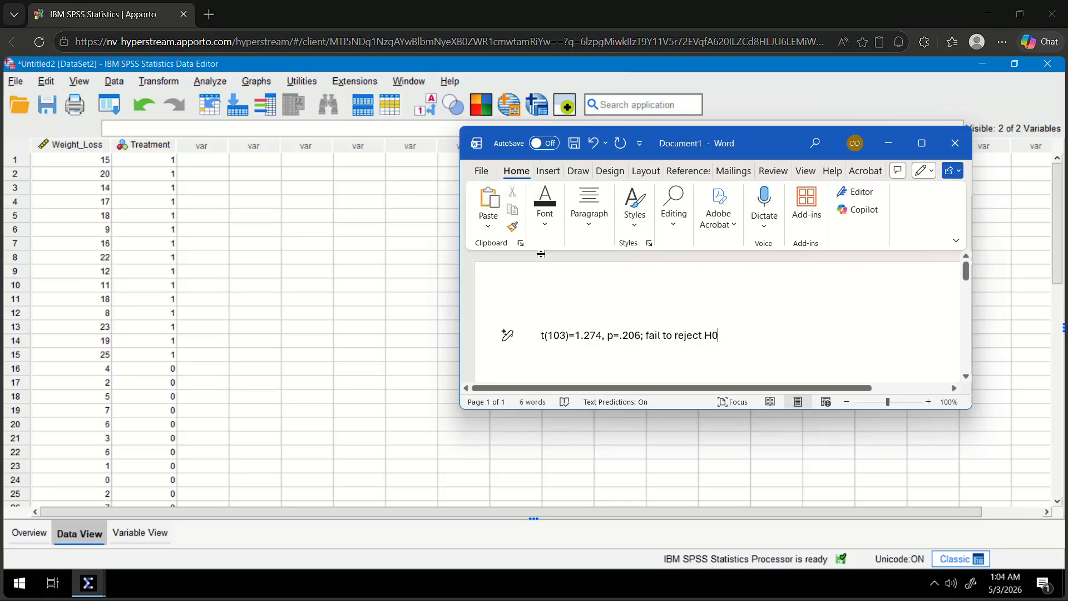